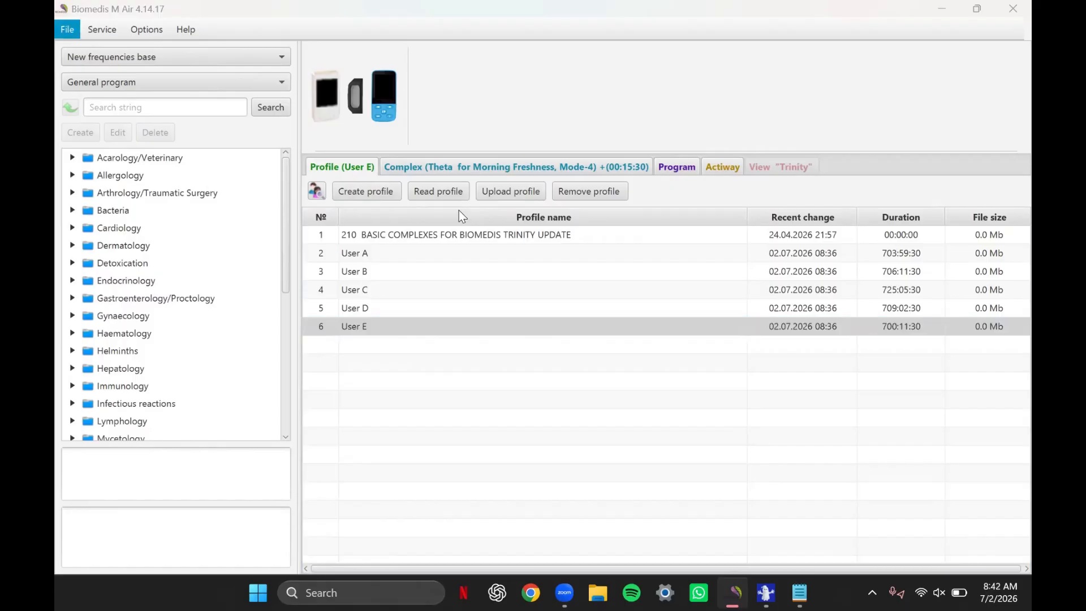
- Switch to Spooky2 and search its program database for "bipolar"
{"action": "key", "text": "alt+Tab"}
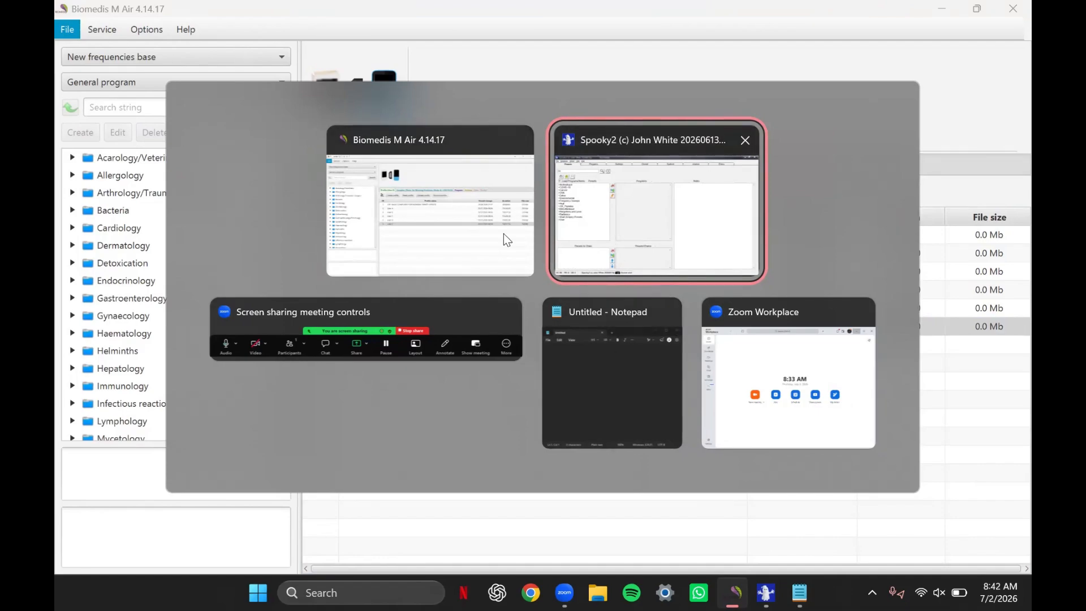
{"action": "left_click", "coordinate": [586, 253]}
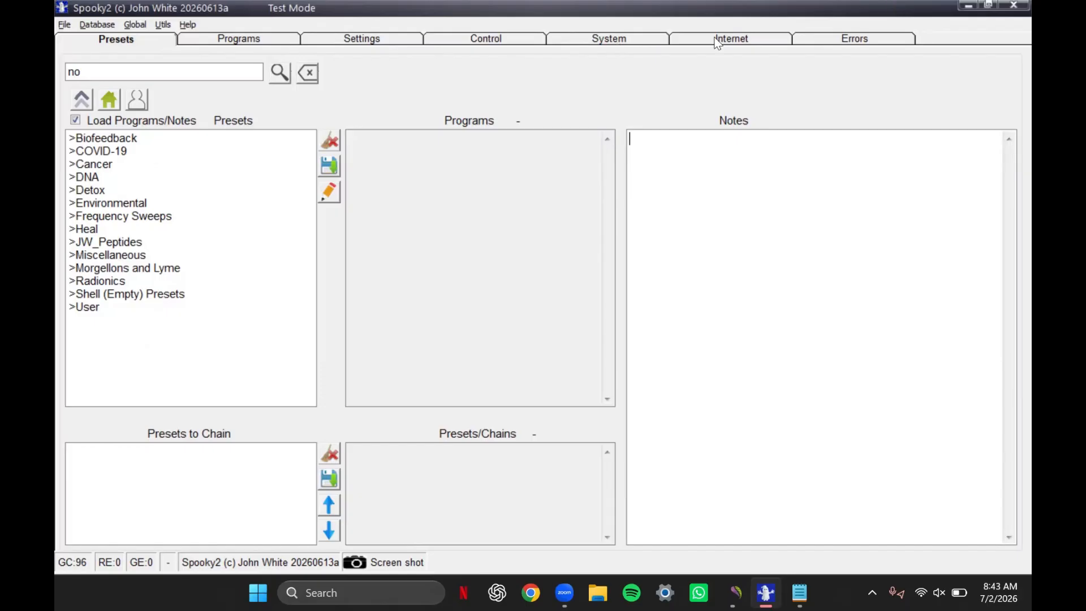
{"action": "left_click", "coordinate": [253, 37]}
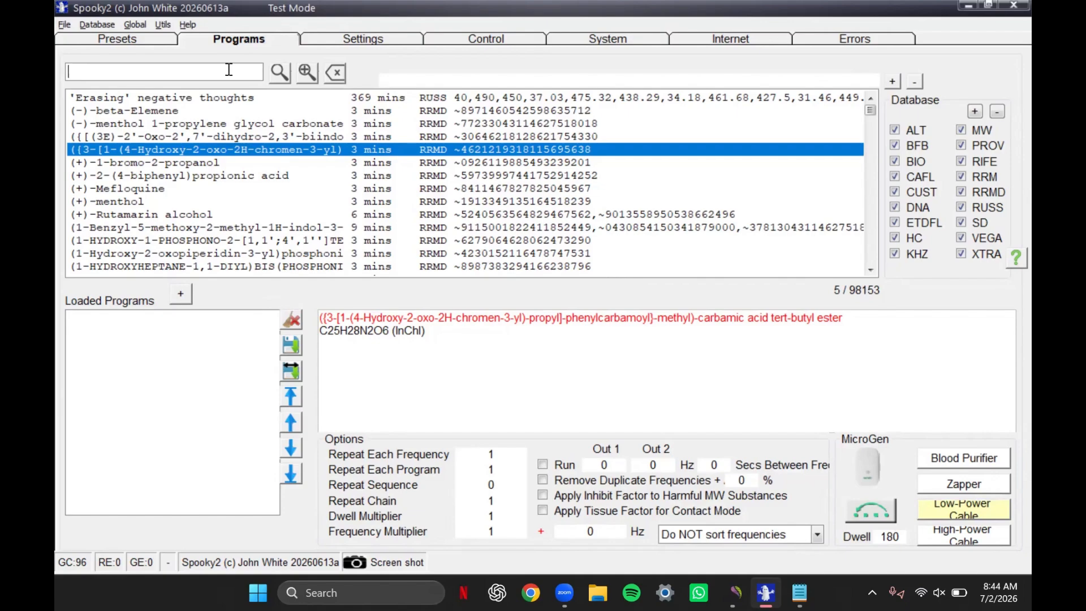
{"action": "type", "text": "bipolar"}
{"action": "left_click", "coordinate": [283, 76]}
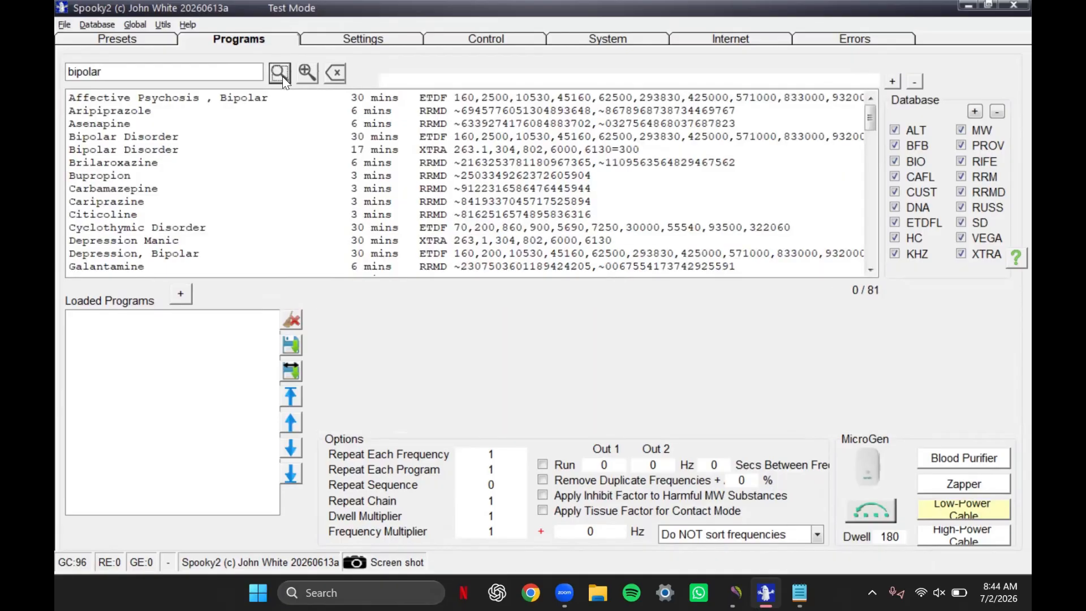
- Examine the name and description of the "Affective Psychosis , Bipolar" program
{"action": "left_click", "coordinate": [256, 101]}
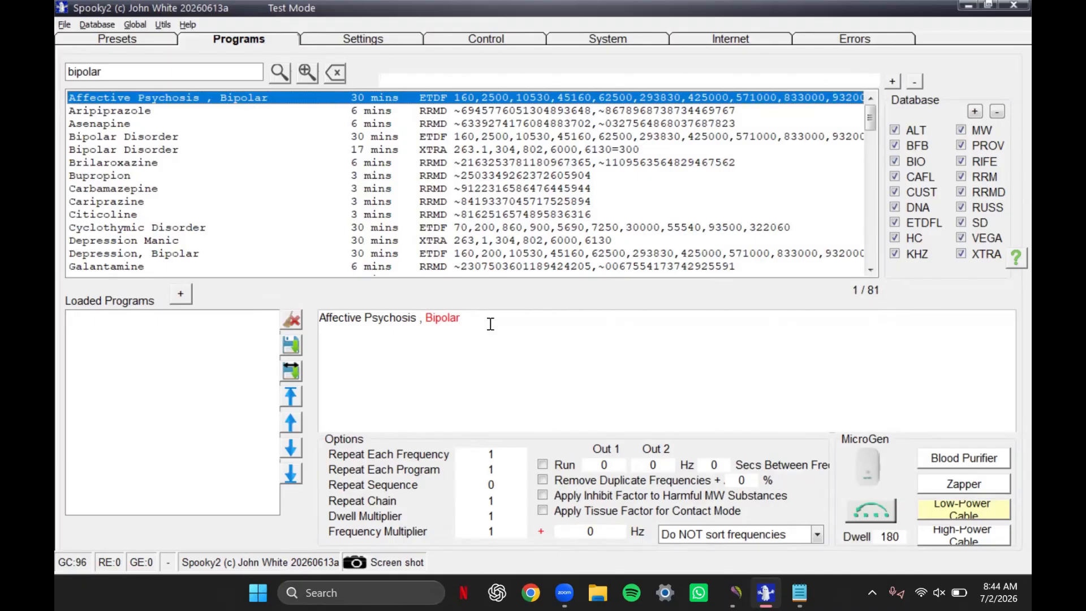
{"action": "left_click_drag", "start_coordinate": [490, 324], "coordinate": [321, 323]}
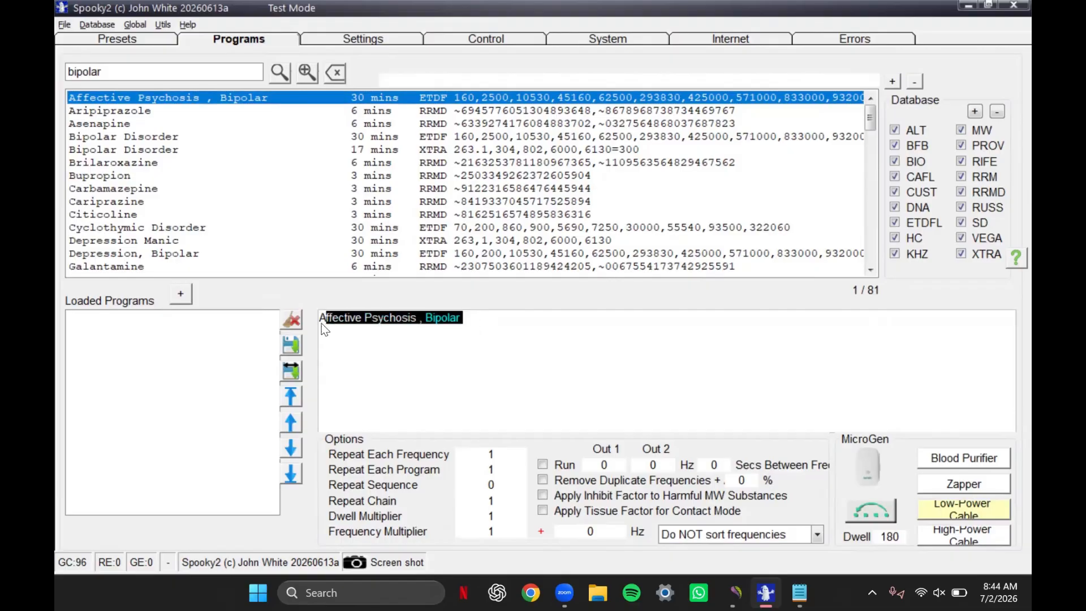
{"action": "left_click", "coordinate": [354, 334]}
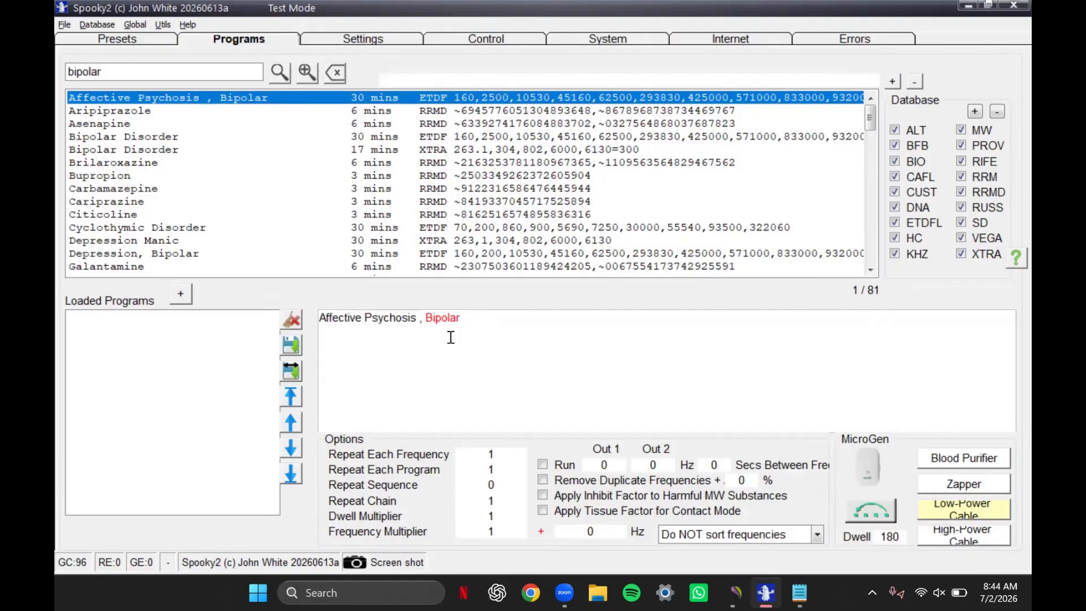
{"action": "left_click", "coordinate": [462, 319]}
{"action": "left_click_drag", "start_coordinate": [482, 317], "coordinate": [320, 323]}
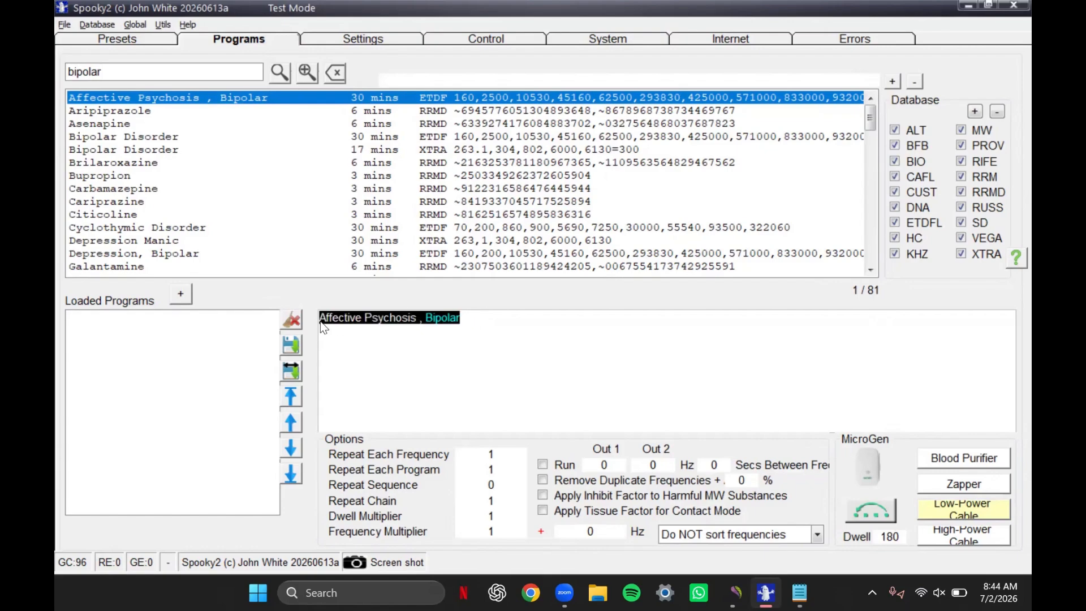
{"action": "left_click", "coordinate": [305, 101]}
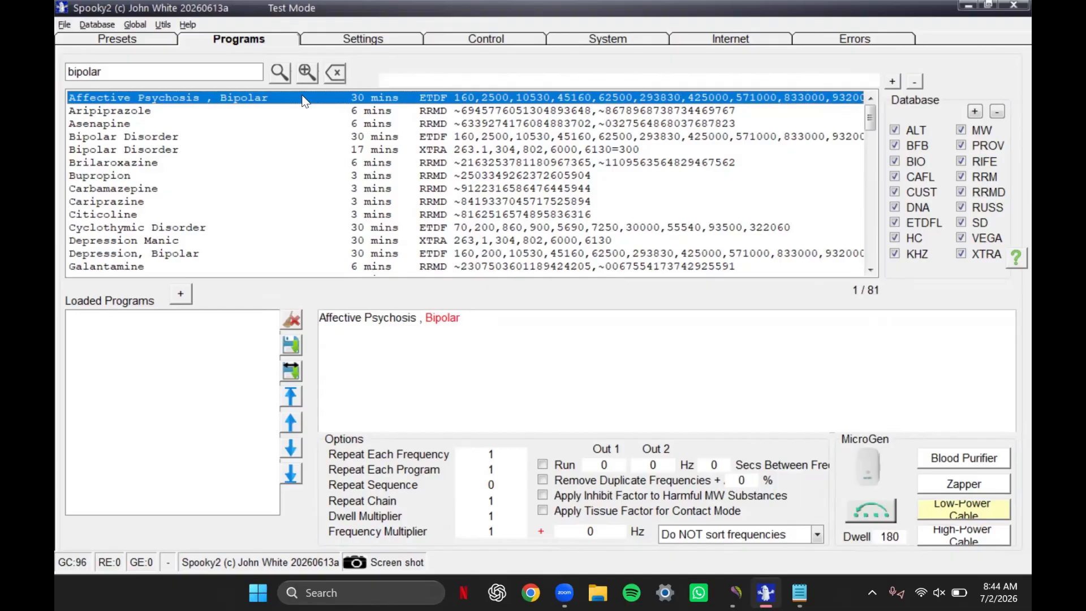
- Browse the descriptions of the bipolar search results from Aripiprazole down to Iloperidone, and return to the start of the list
{"action": "left_click", "coordinate": [284, 112]}
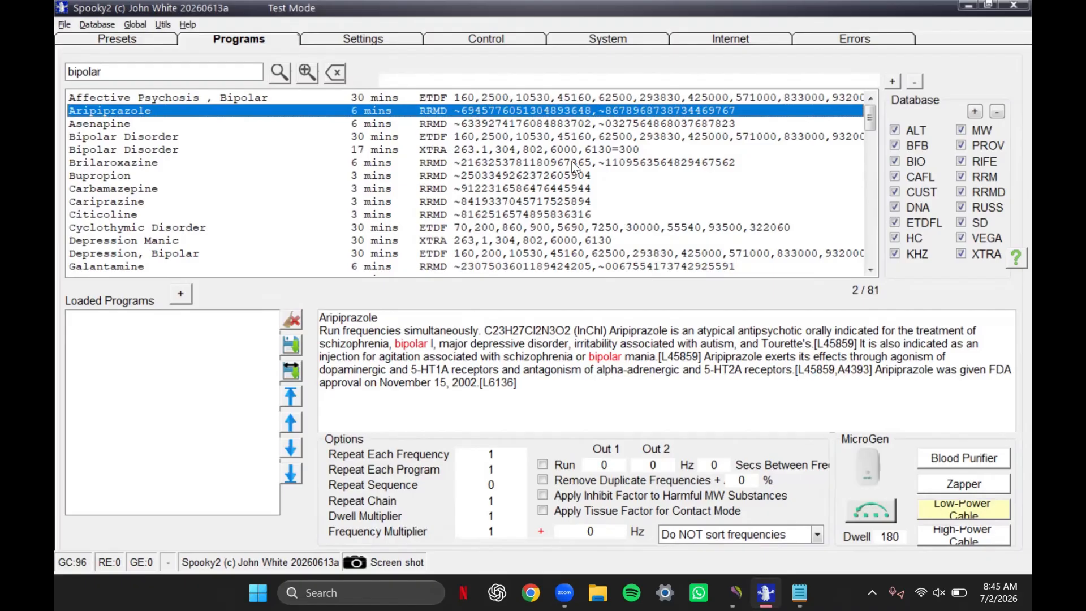
{"action": "left_click", "coordinate": [273, 123]}
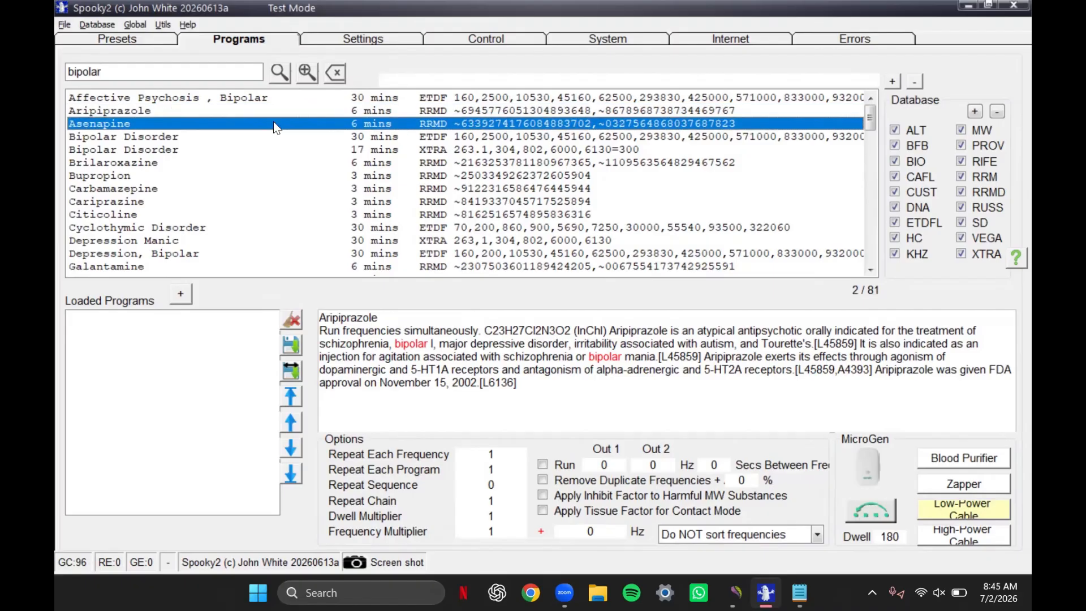
{"action": "left_click", "coordinate": [262, 138]}
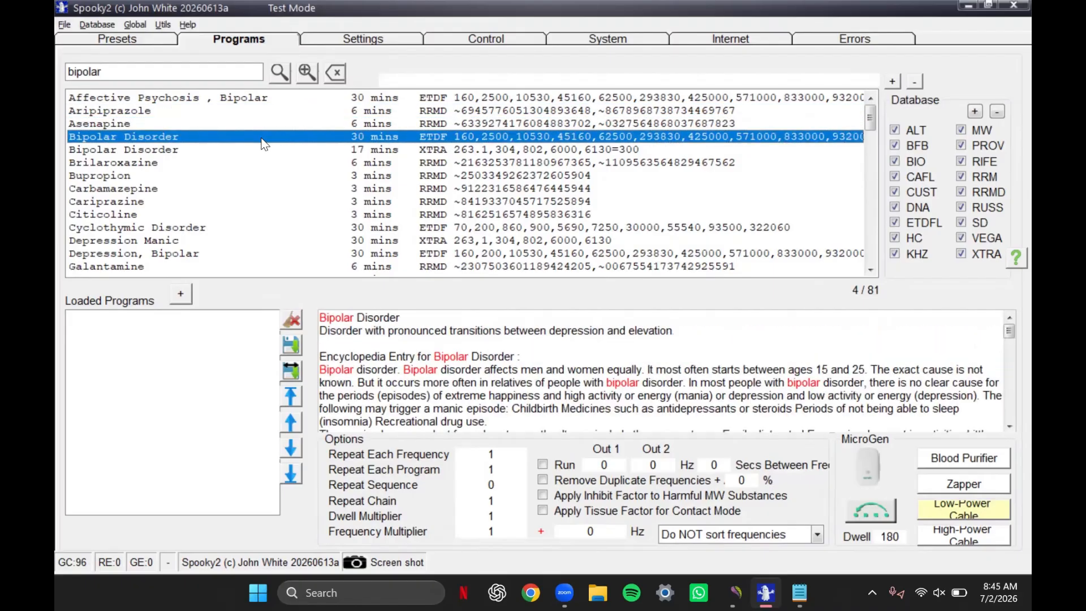
{"action": "left_click", "coordinate": [269, 151]}
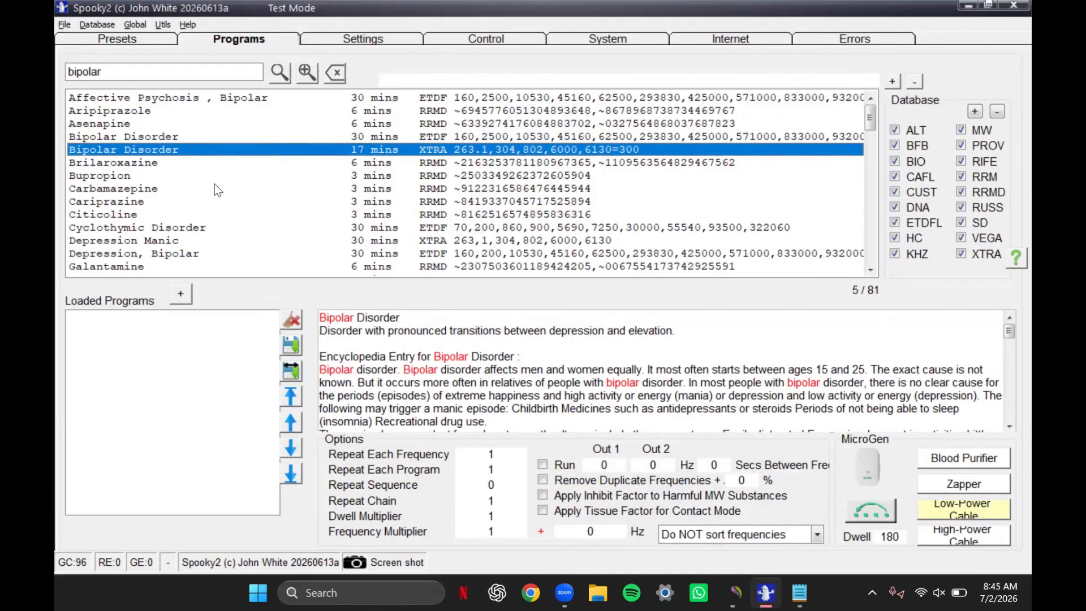
{"action": "key", "text": "Down"}
{"action": "key", "text": "Down"}
{"action": "key", "text": "Down"}
{"action": "key", "text": "Down"}
{"action": "key", "text": "Down"}
{"action": "key", "text": "Down"}
{"action": "key", "text": "Down"}
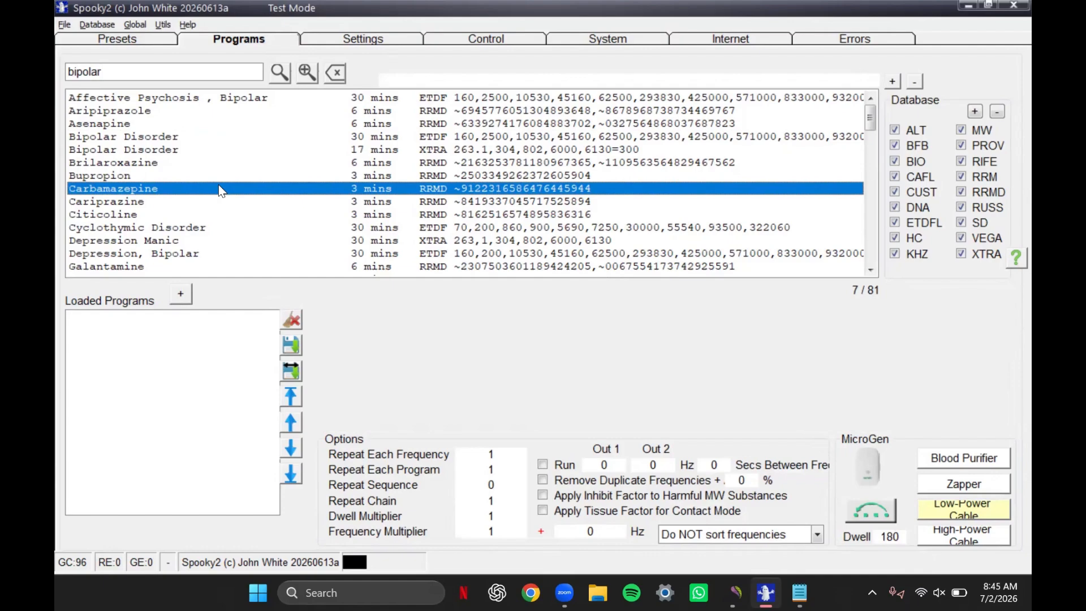
{"action": "key", "text": "Up"}
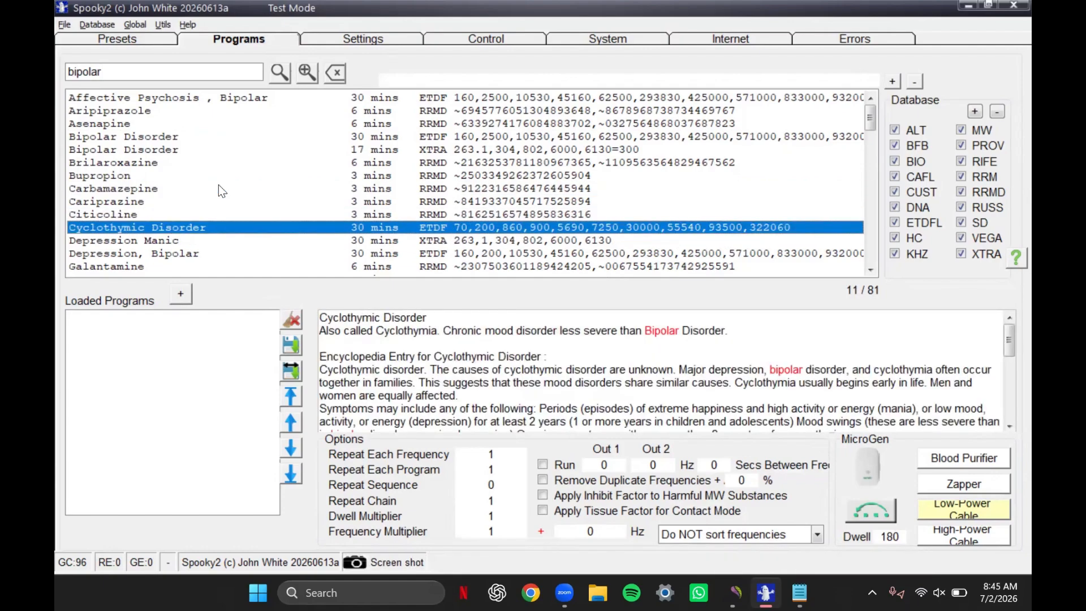
{"action": "key", "text": "Down"}
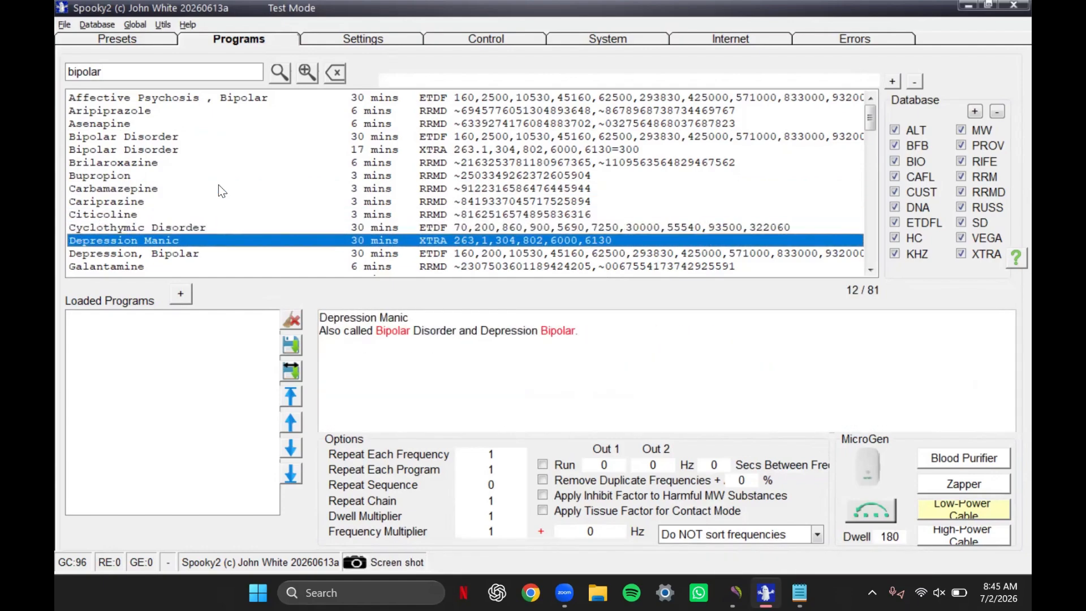
{"action": "key", "text": "Down"}
{"action": "key", "text": "Down"}
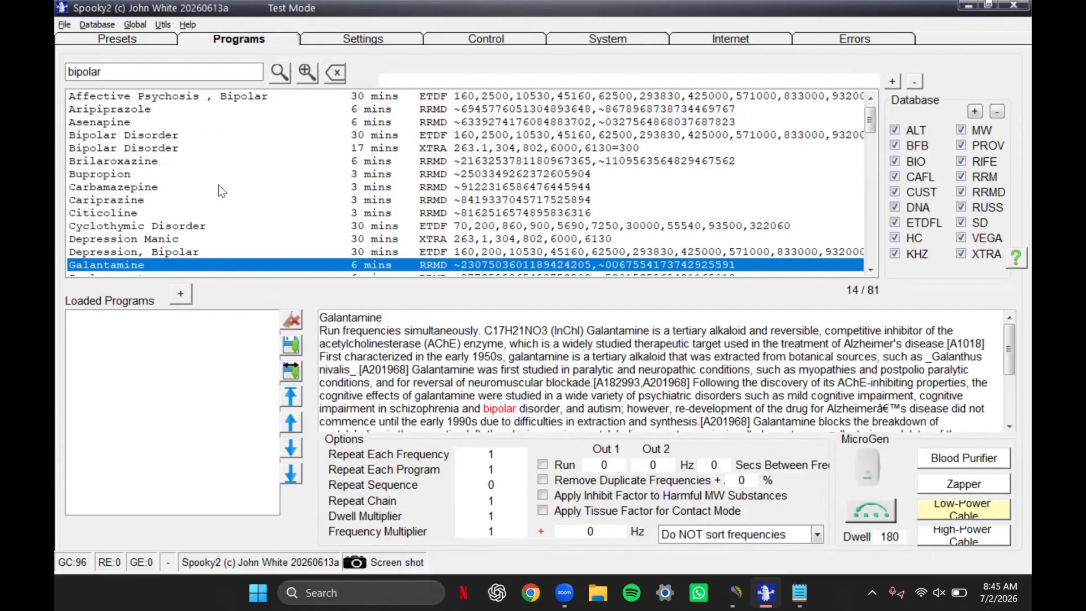
{"action": "key", "text": "Down"}
{"action": "key", "text": "Down"}
{"action": "key", "text": "Down"}
{"action": "key", "text": "Up"}
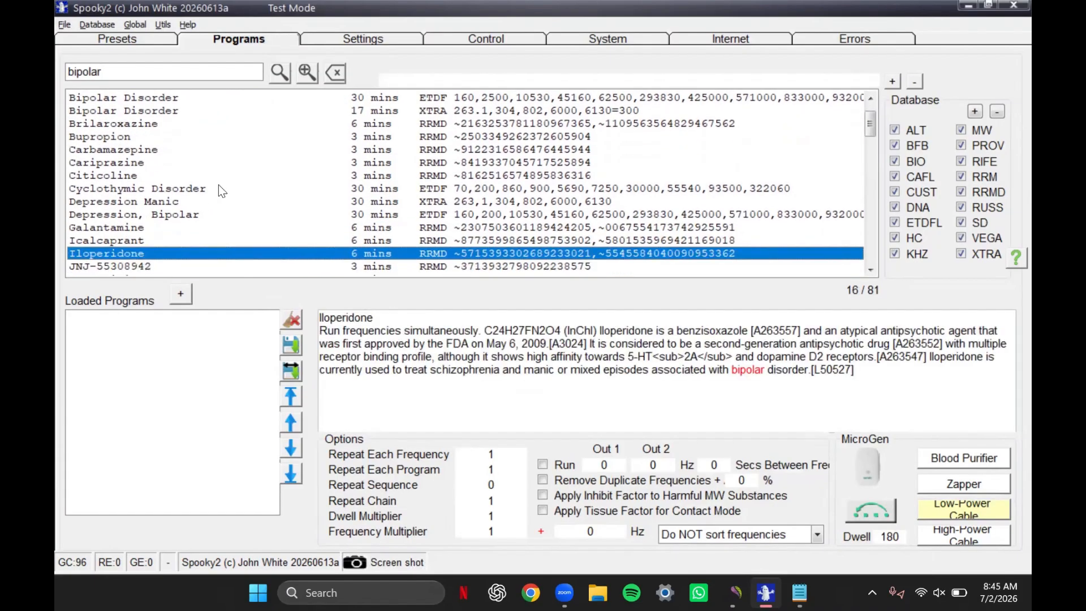
{"action": "key", "text": "Page_Up"}
{"action": "key", "text": "Page_Up"}
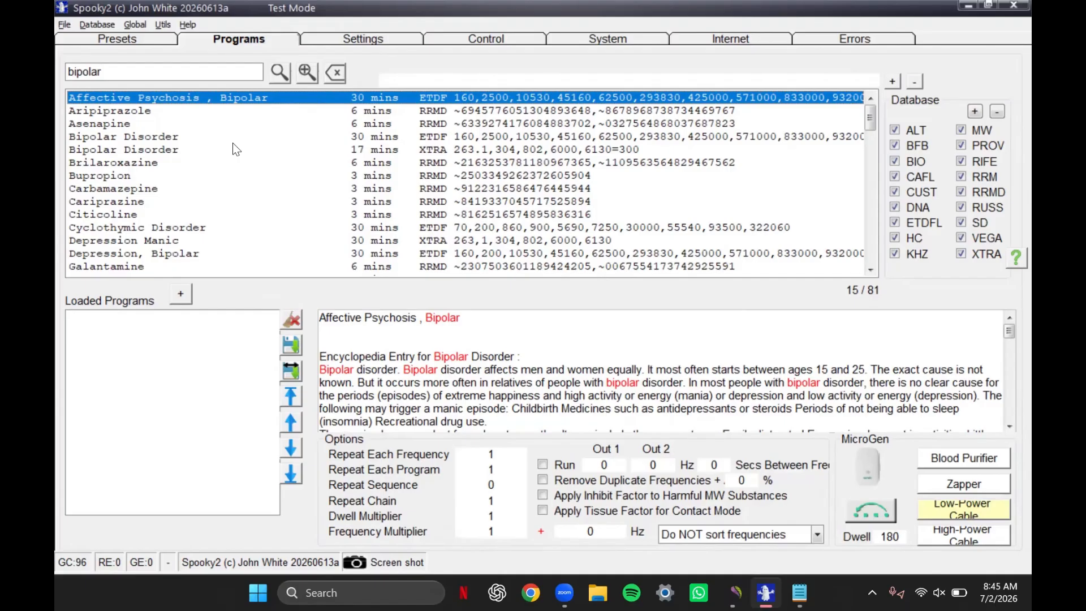
- Load the ETDF Bipolar Disorder program and read through its encyclopedia entry
{"action": "left_click", "coordinate": [248, 138]}
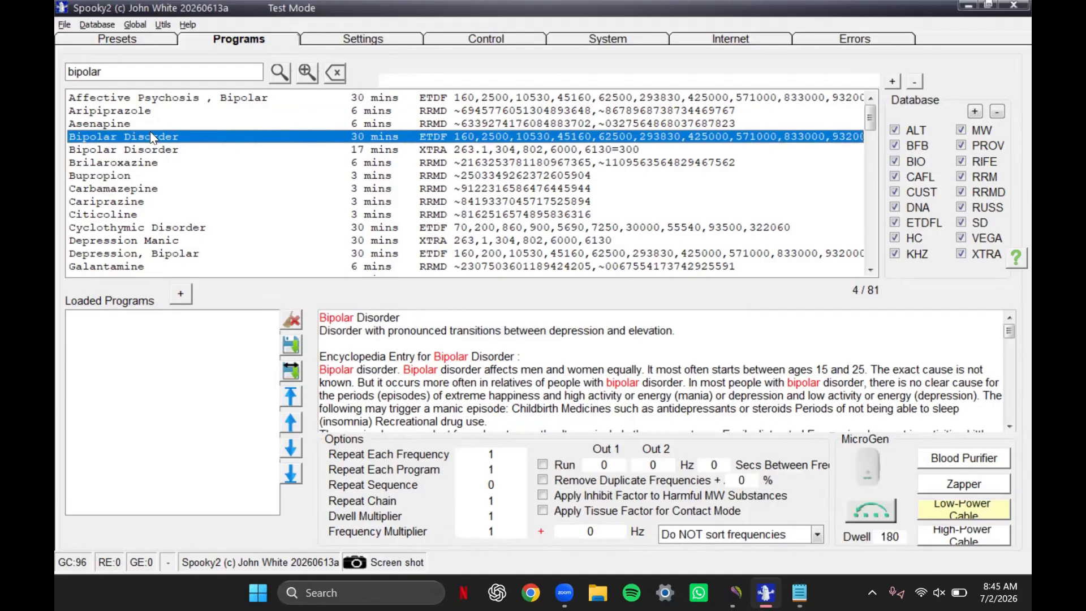
{"action": "double_click", "coordinate": [190, 141]}
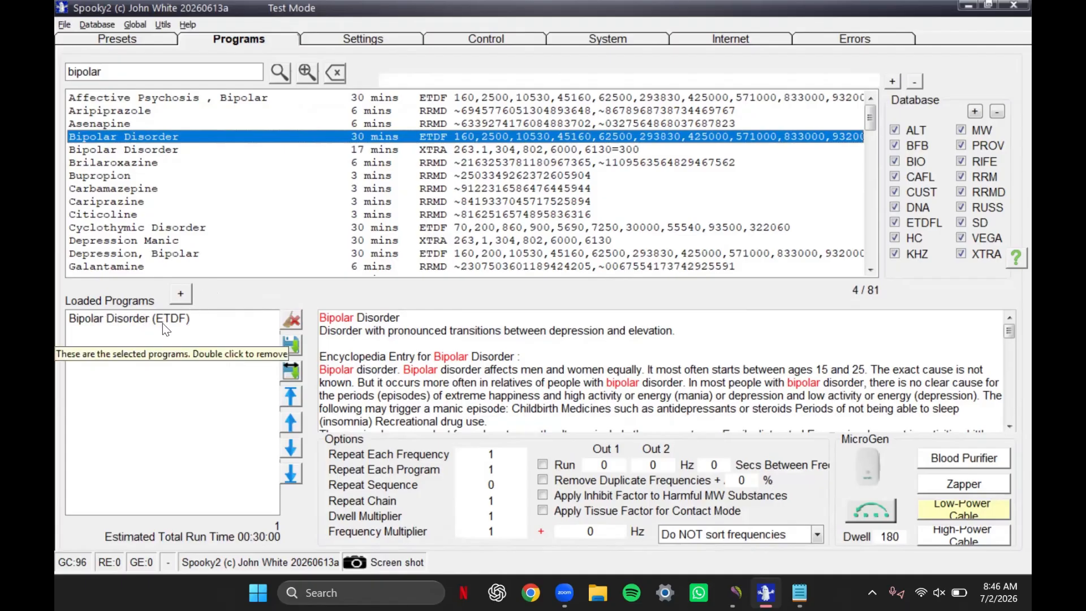
{"action": "left_click", "coordinate": [182, 325]}
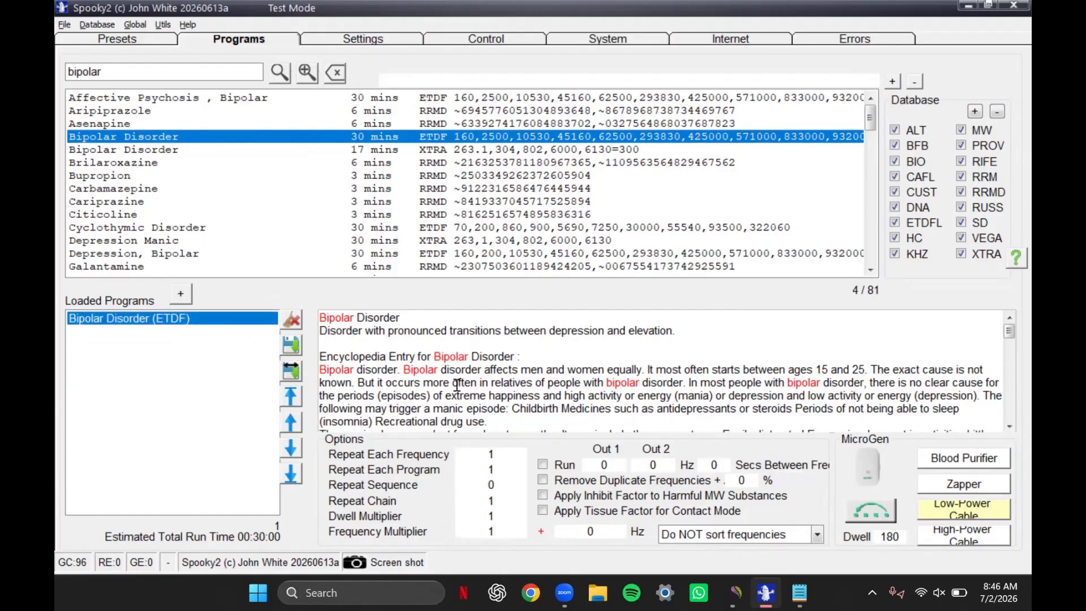
{"action": "scroll", "coordinate": [457, 385], "scroll_direction": "down", "scroll_amount": 1}
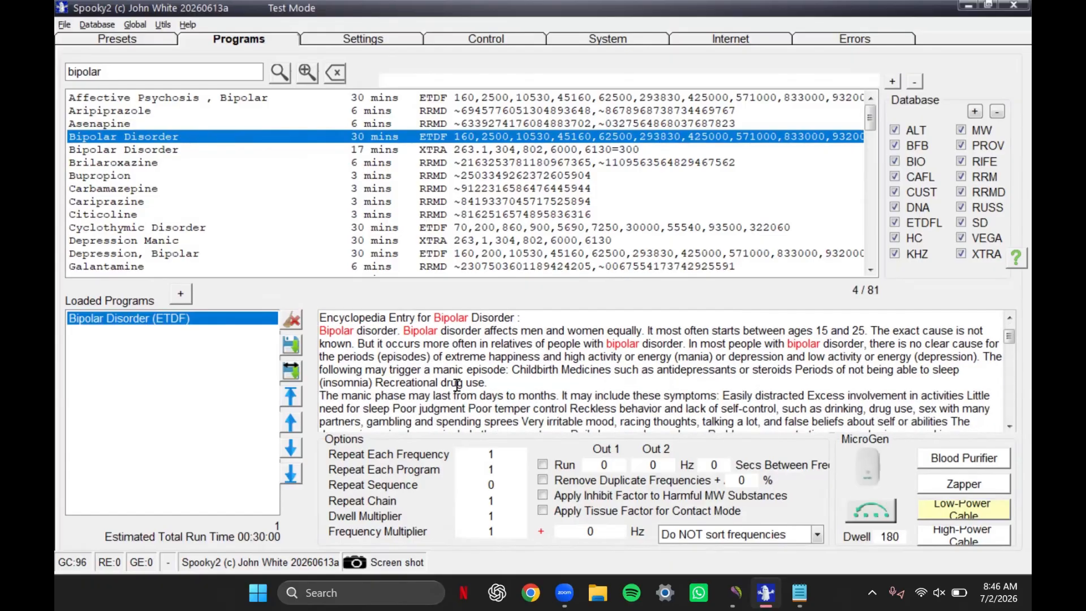
{"action": "scroll", "coordinate": [457, 385], "scroll_direction": "down", "scroll_amount": 3}
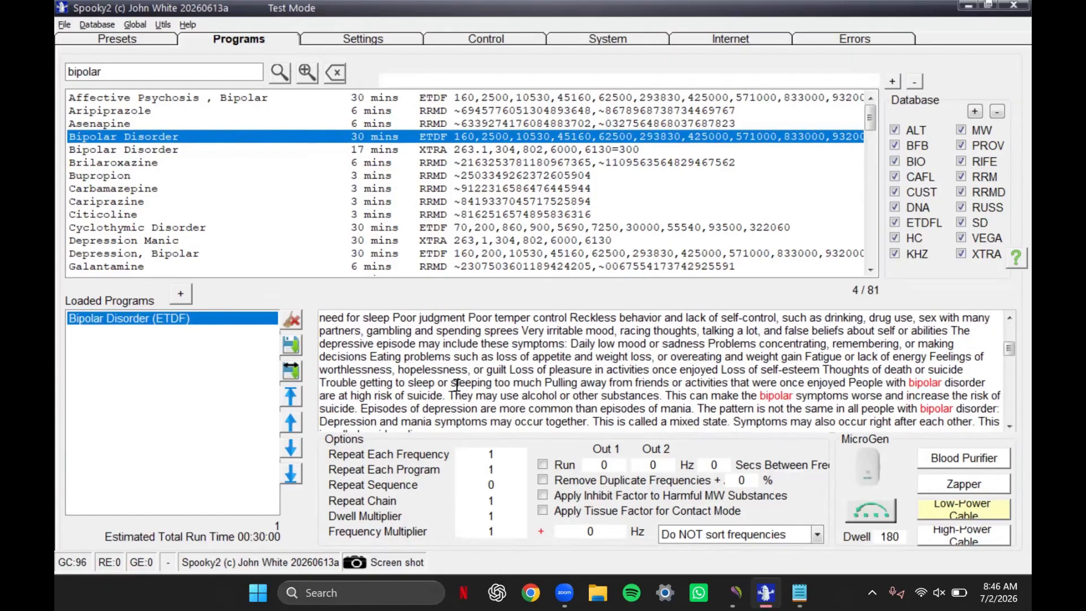
{"action": "scroll", "coordinate": [457, 385], "scroll_direction": "down", "scroll_amount": 6}
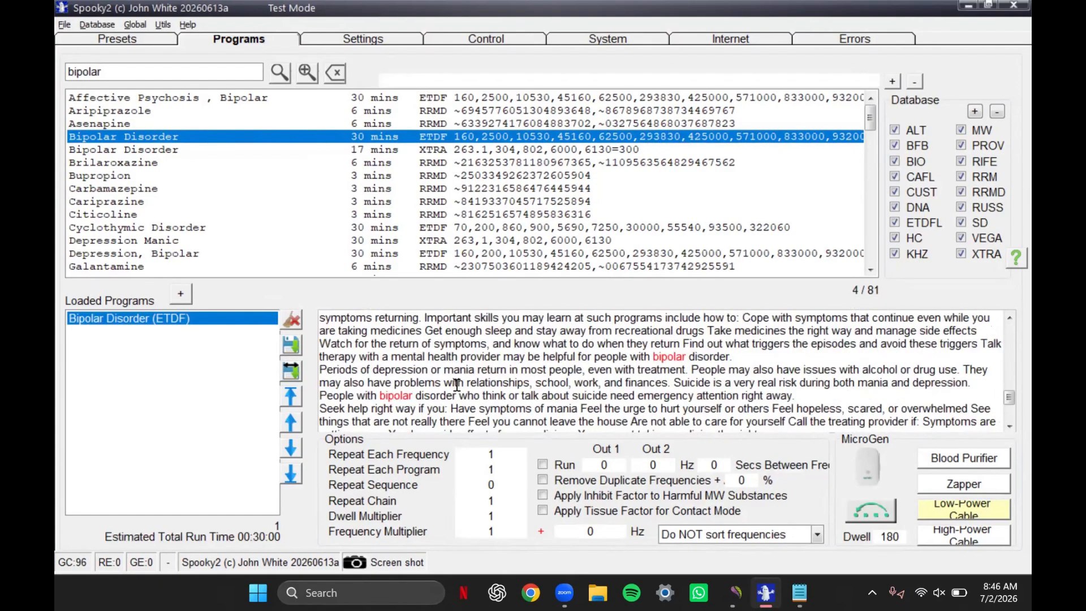
{"action": "scroll", "coordinate": [457, 385], "scroll_direction": "up", "scroll_amount": 10}
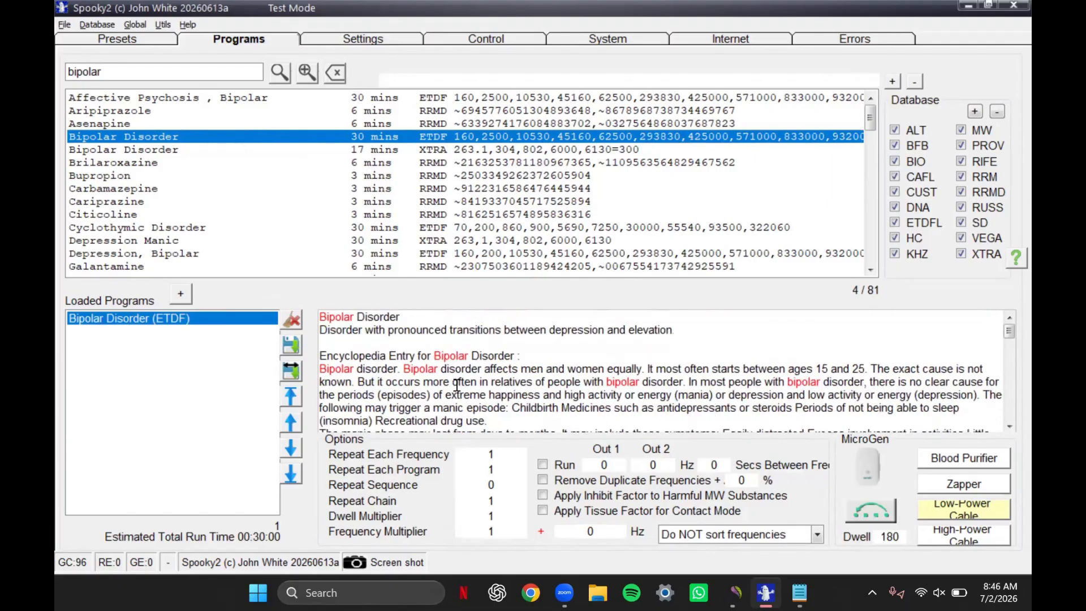
- Open the loaded program as a new custom program, add a trailing comma after 932000, and copy the full frequency list
{"action": "left_click", "coordinate": [299, 352]}
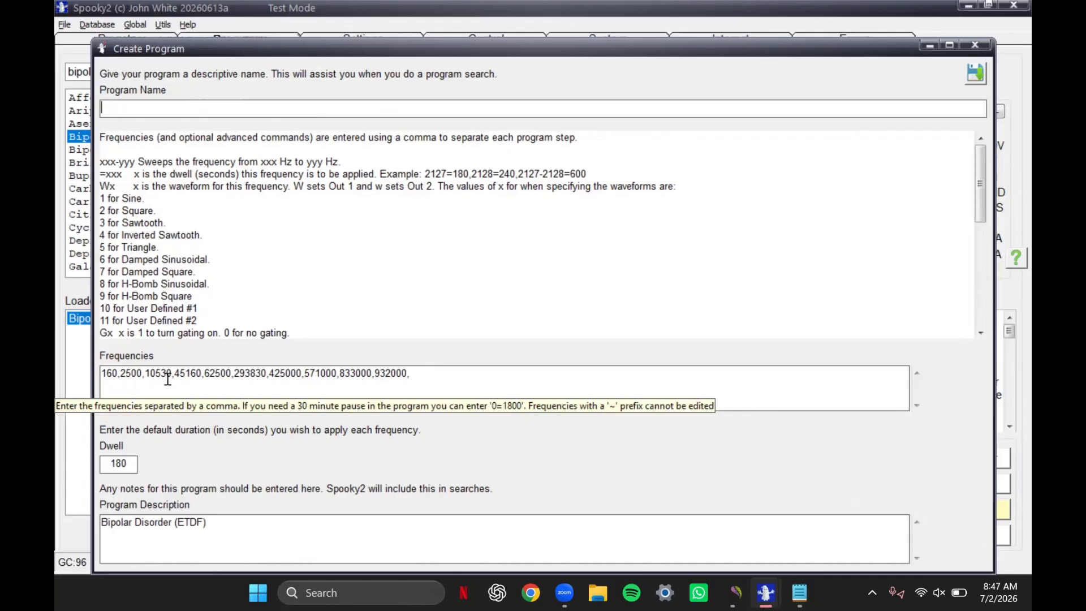
{"action": "left_click", "coordinate": [409, 374]}
{"action": "type", "text": ","}
{"action": "left_click_drag", "start_coordinate": [412, 374], "coordinate": [111, 375]}
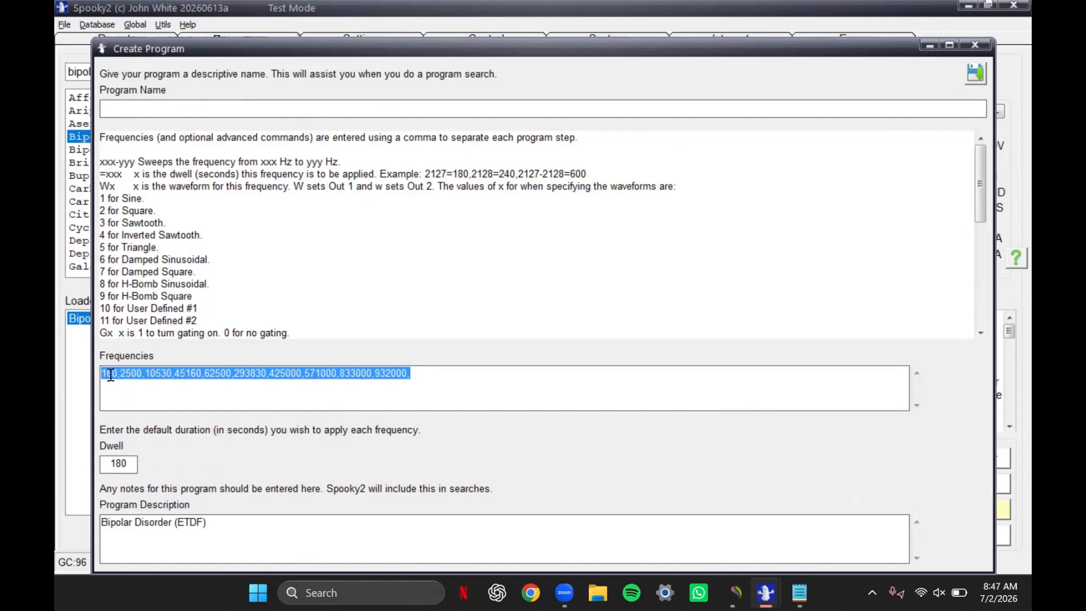
{"action": "right_click", "coordinate": [114, 377]}
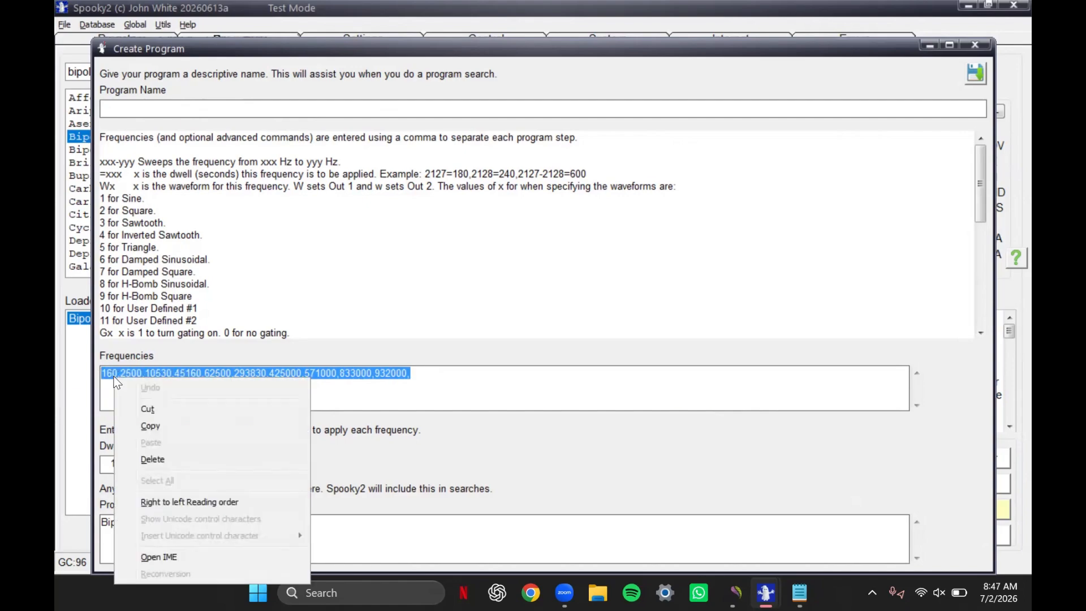
{"action": "left_click", "coordinate": [185, 425]}
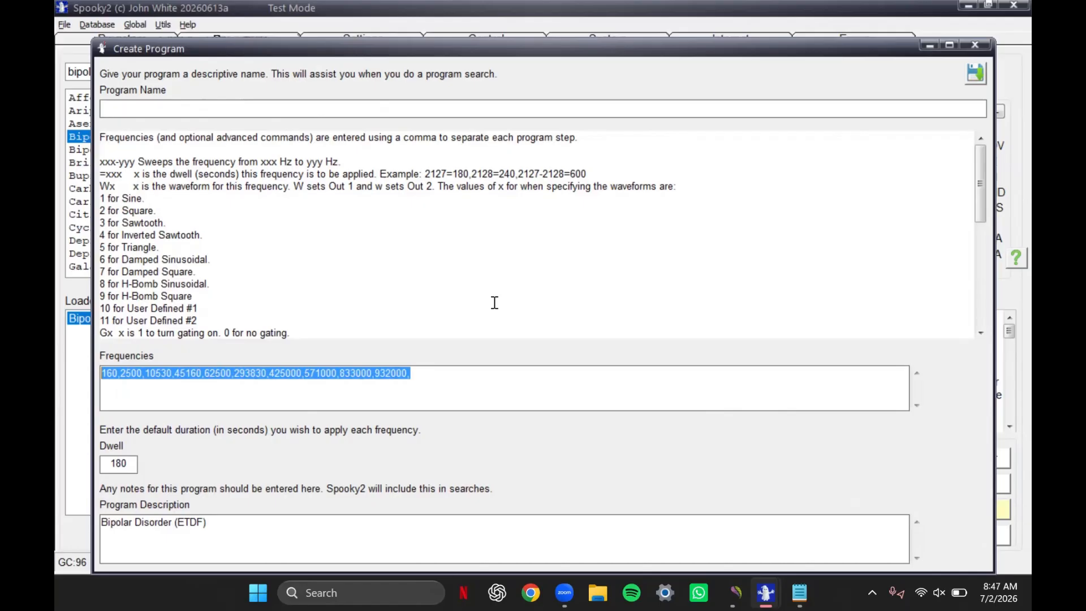
- Switch to Notepad and paste the copied frequency list into the blank document
{"action": "key", "text": "alt+Tab"}
{"action": "key", "text": "alt+Tab"}
{"action": "key", "text": "alt+Tab"}
{"action": "key", "text": "alt+Tab"}
{"action": "key", "text": "alt+Tab"}
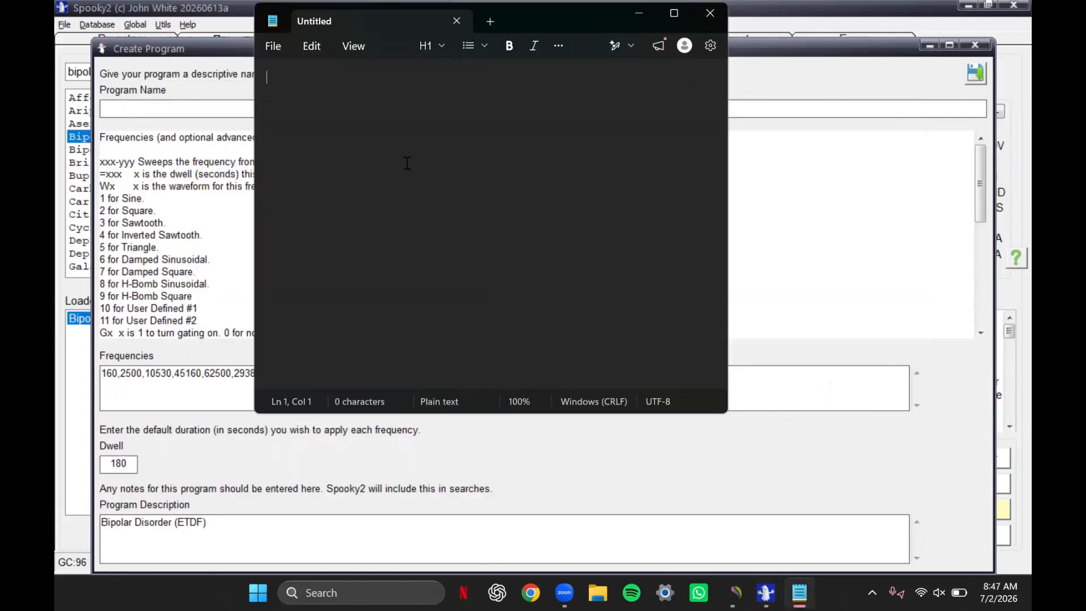
{"action": "right_click", "coordinate": [352, 83]}
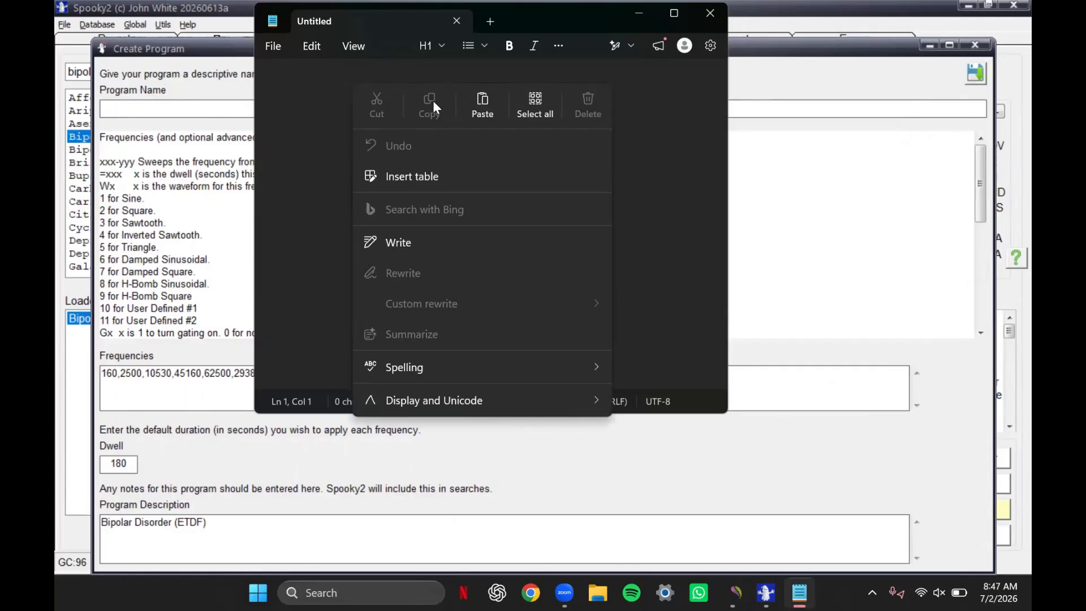
{"action": "left_click", "coordinate": [473, 103]}
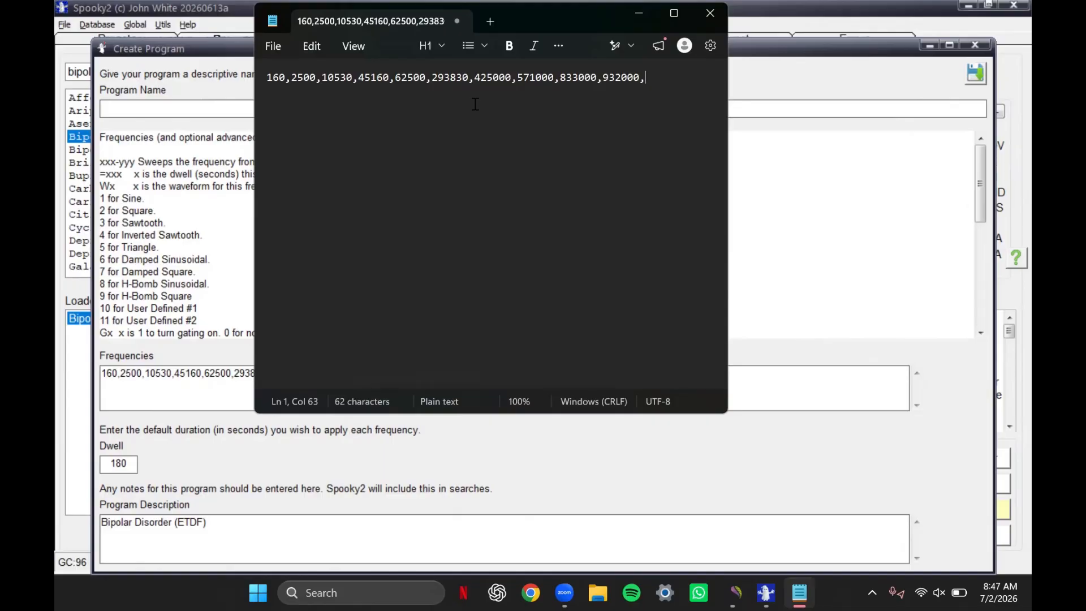
{"action": "left_click", "coordinate": [290, 79]}
{"action": "left_click_drag", "start_coordinate": [285, 80], "coordinate": [290, 82]}
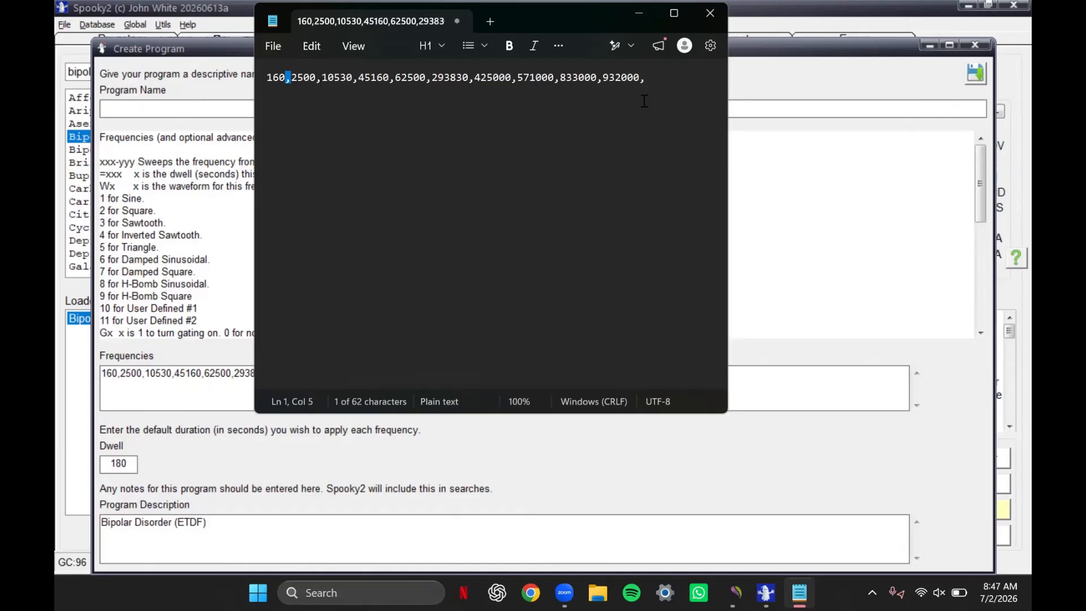
{"action": "left_click", "coordinate": [651, 66]}
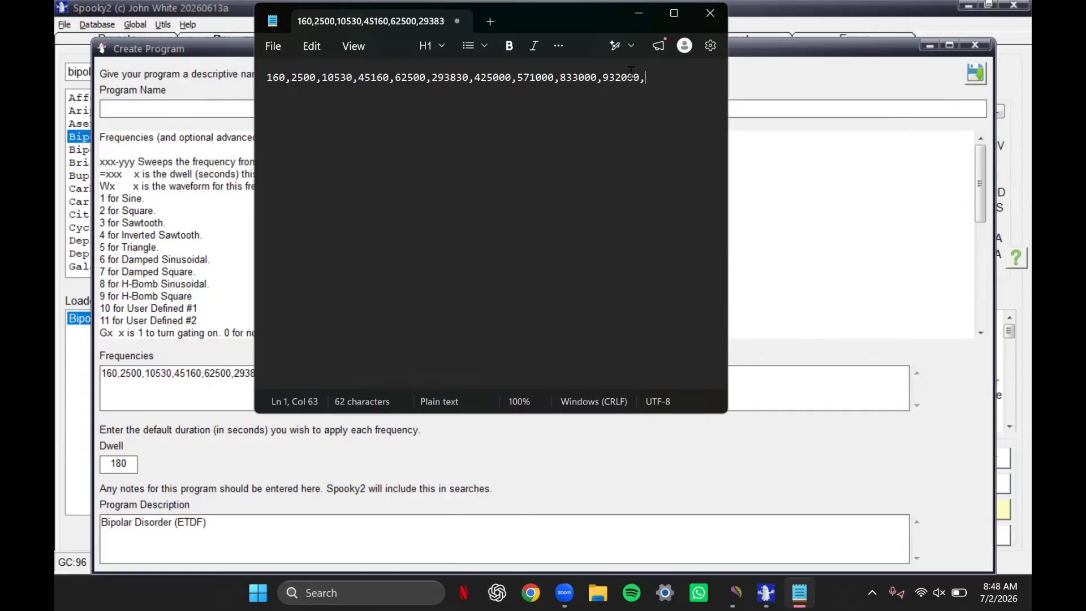
{"action": "double_click", "coordinate": [632, 76]}
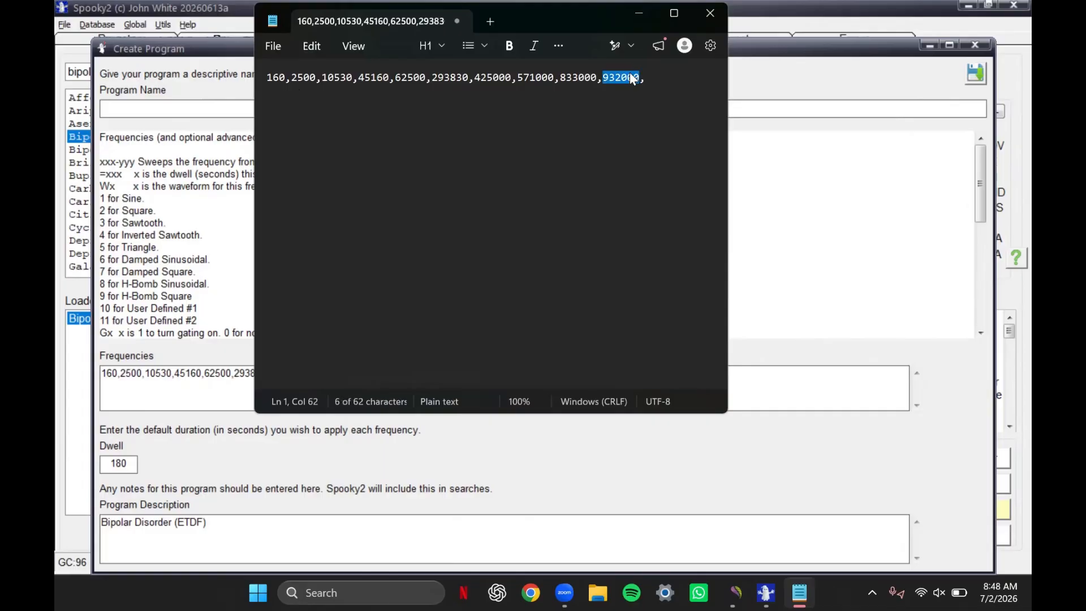
- Replace every comma in the frequency list with a semicolon
{"action": "key", "text": "ctrl+a"}
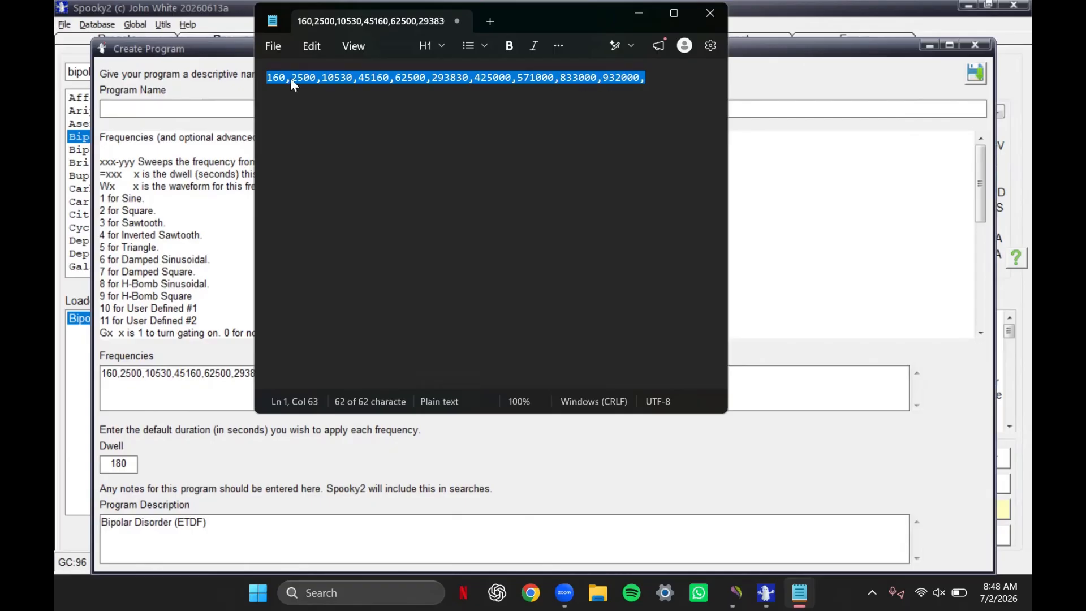
{"action": "left_click", "coordinate": [306, 47]}
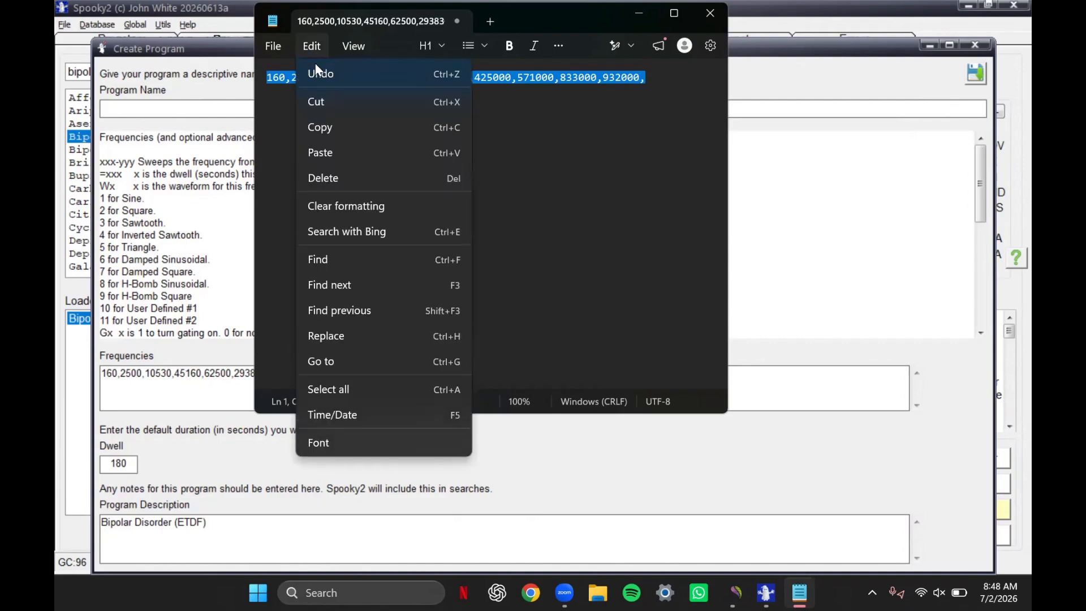
{"action": "left_click", "coordinate": [395, 337]}
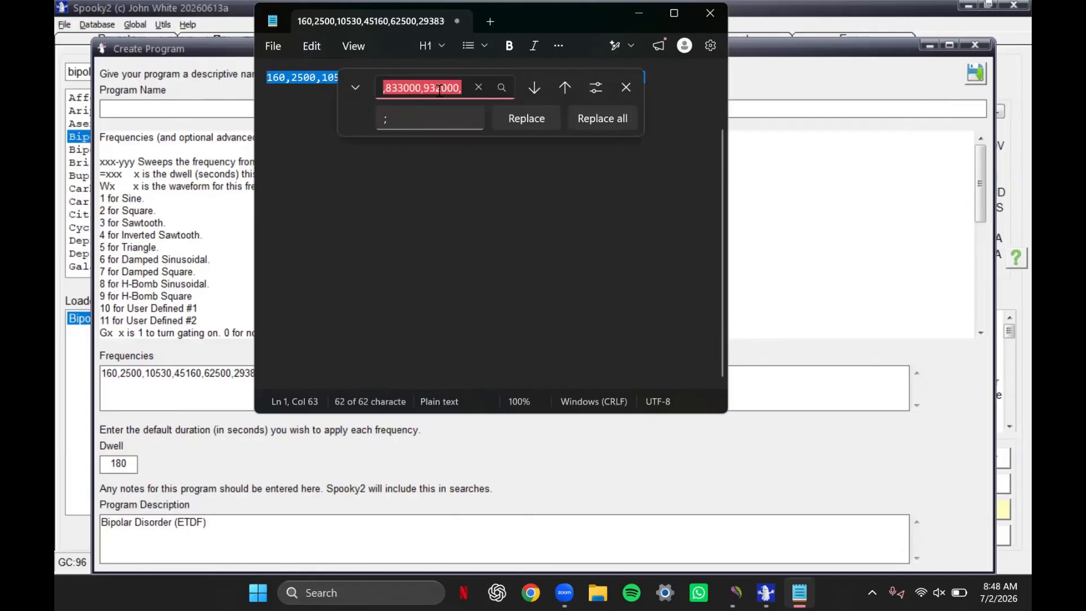
{"action": "type", "text": ","}
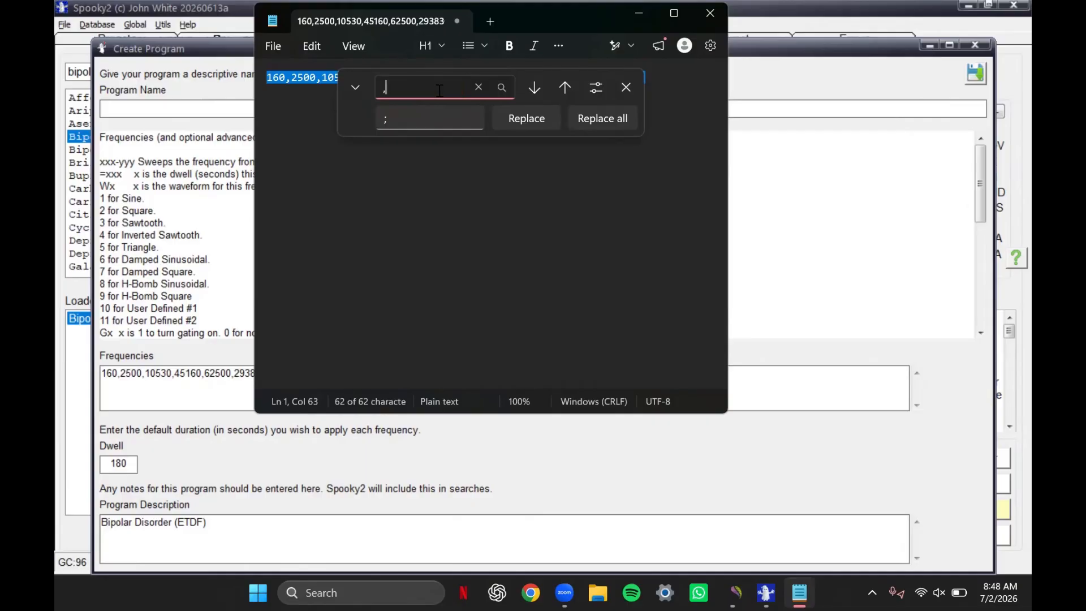
{"action": "left_click", "coordinate": [436, 118]}
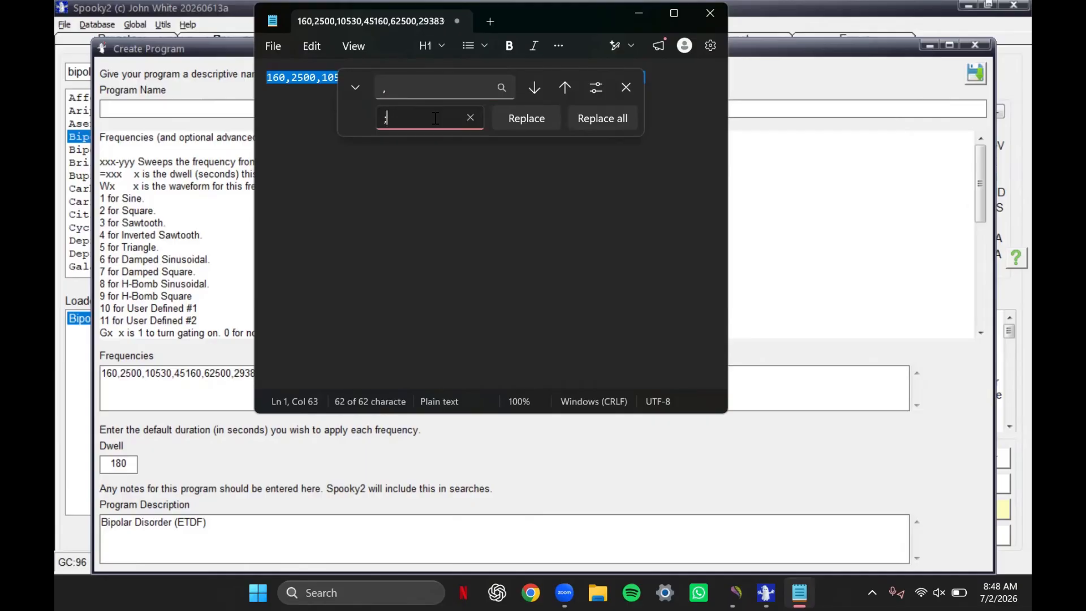
{"action": "key", "text": "BackSpace"}
{"action": "type", "text": ";"}
{"action": "left_click", "coordinate": [603, 116]}
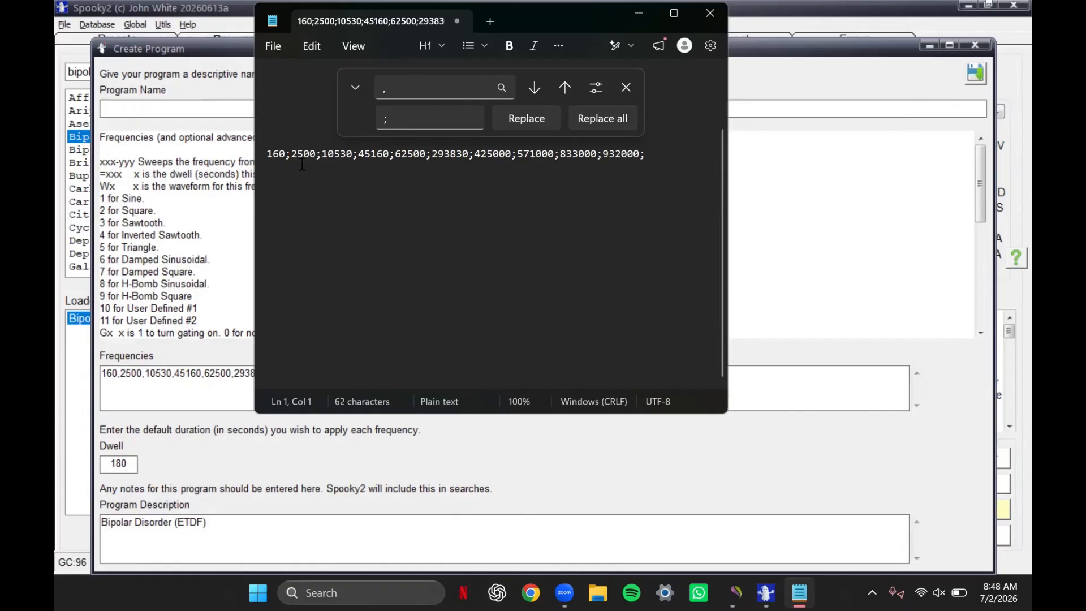
- Copy the entire semicolon-separated frequency list, including the final semicolon after 932000
{"action": "left_click", "coordinate": [651, 160]}
{"action": "left_click_drag", "start_coordinate": [660, 160], "coordinate": [264, 170]}
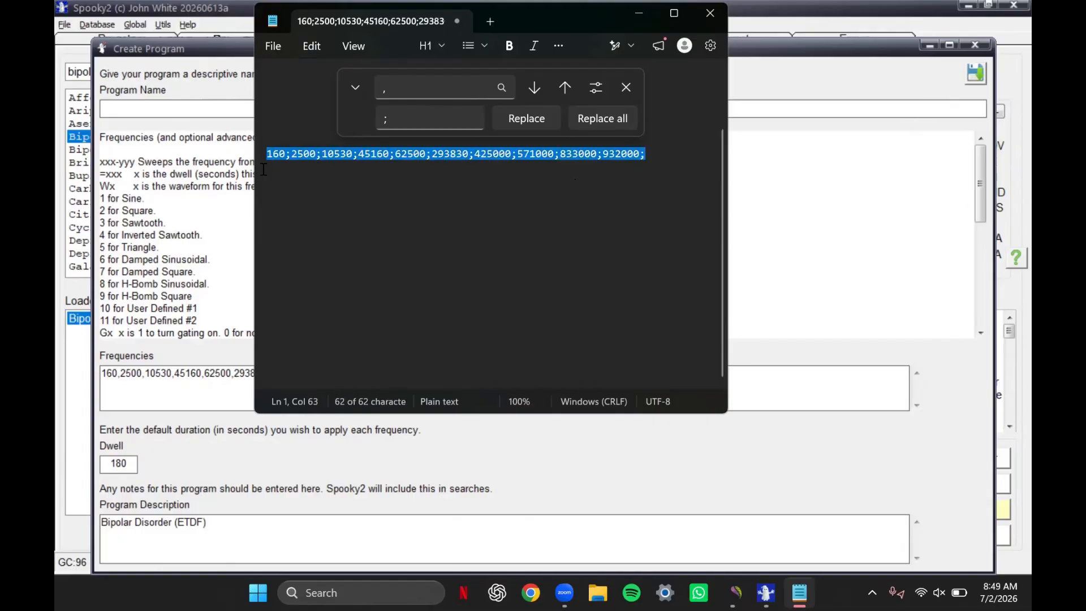
{"action": "right_click", "coordinate": [297, 154]}
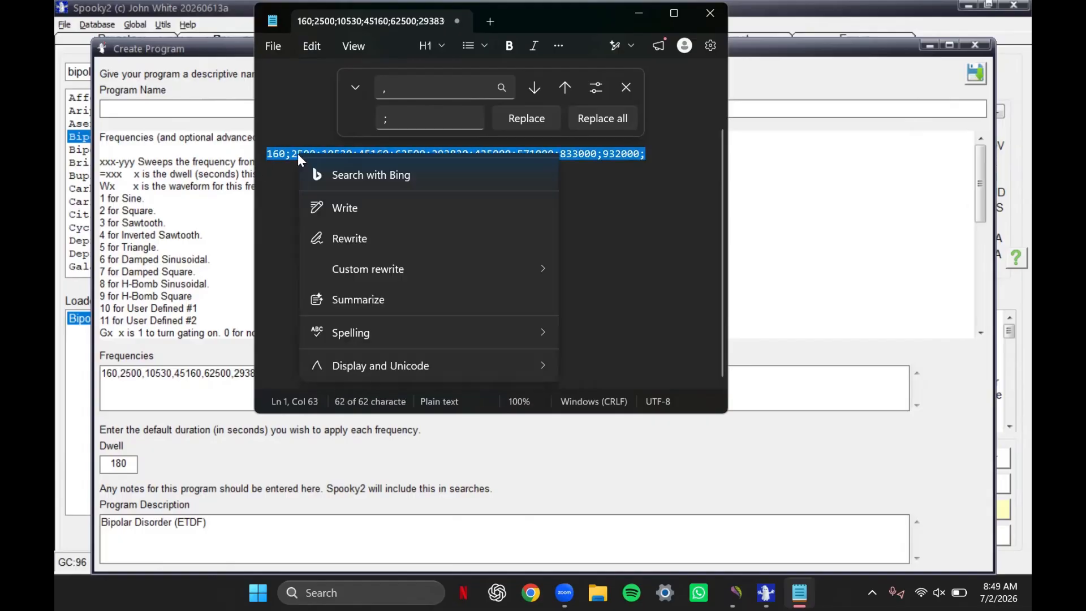
{"action": "left_click", "coordinate": [377, 176]}
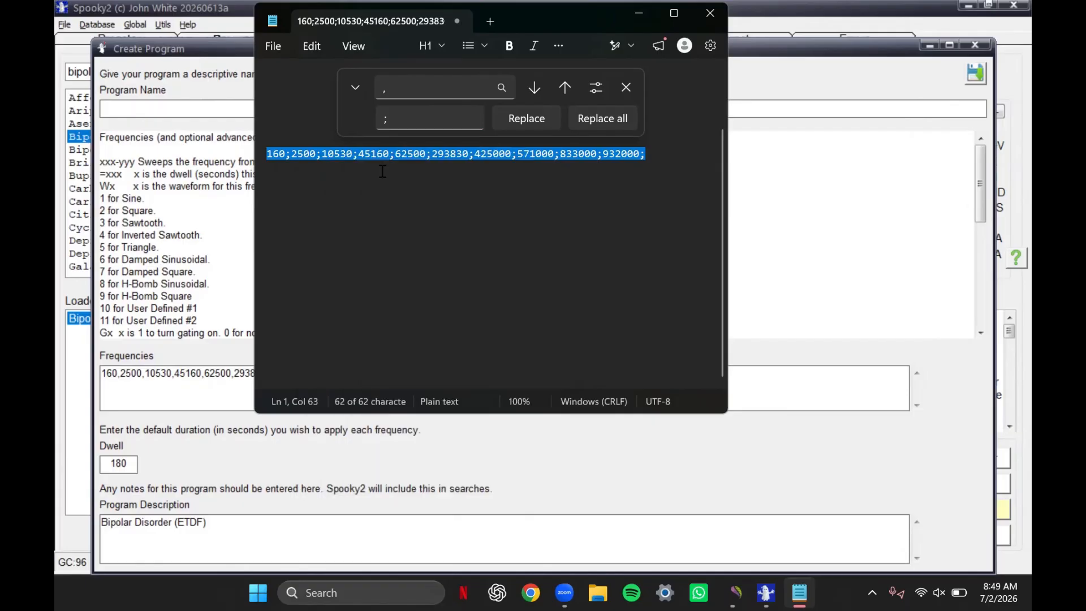
{"action": "left_click", "coordinate": [645, 154]}
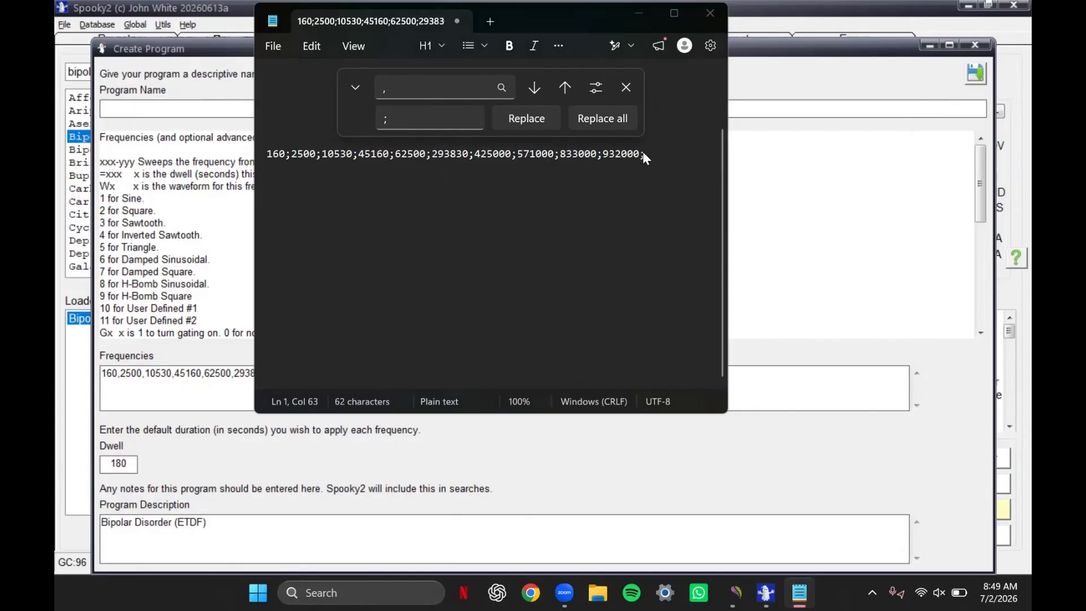
- Switch to Biomedis M Air and change the frequency database to User base
{"action": "key", "text": "alt+Tab"}
{"action": "key", "text": "alt+Tab"}
{"action": "key", "text": "alt+Tab"}
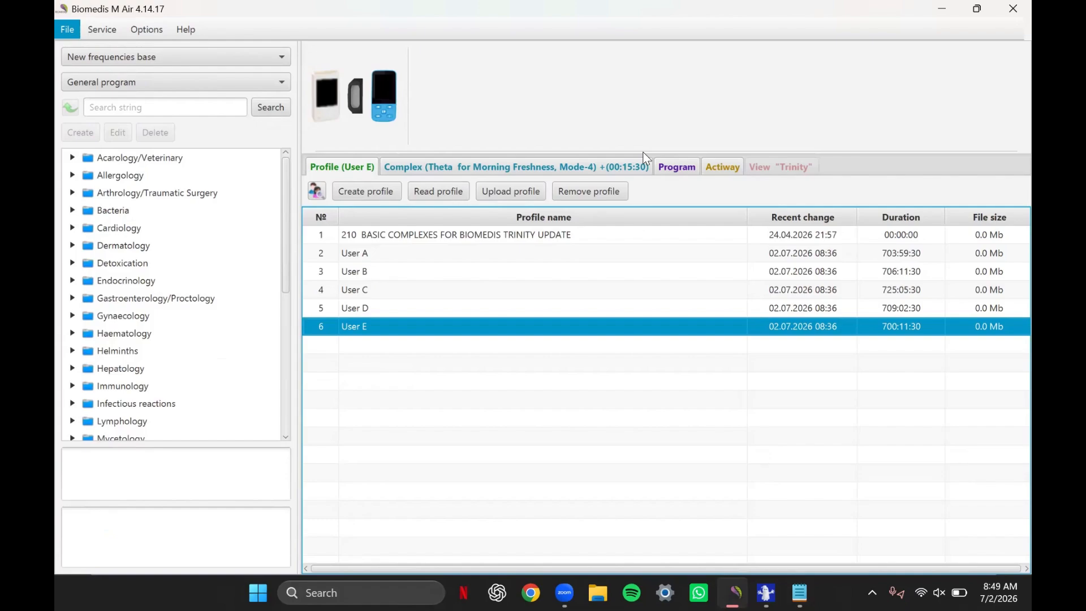
{"action": "left_click", "coordinate": [186, 30]}
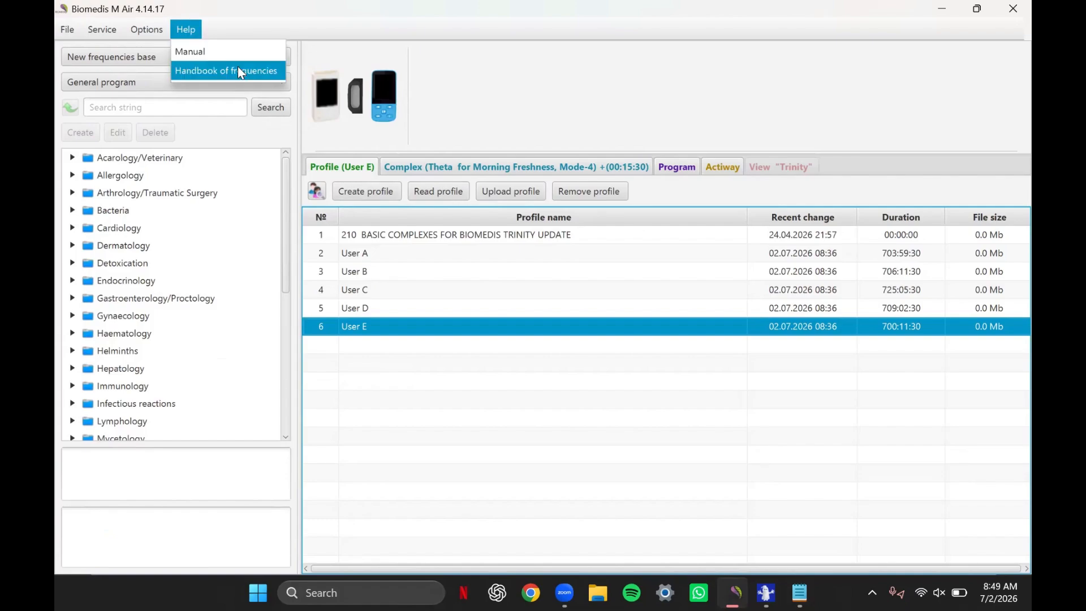
{"action": "left_click", "coordinate": [219, 139]}
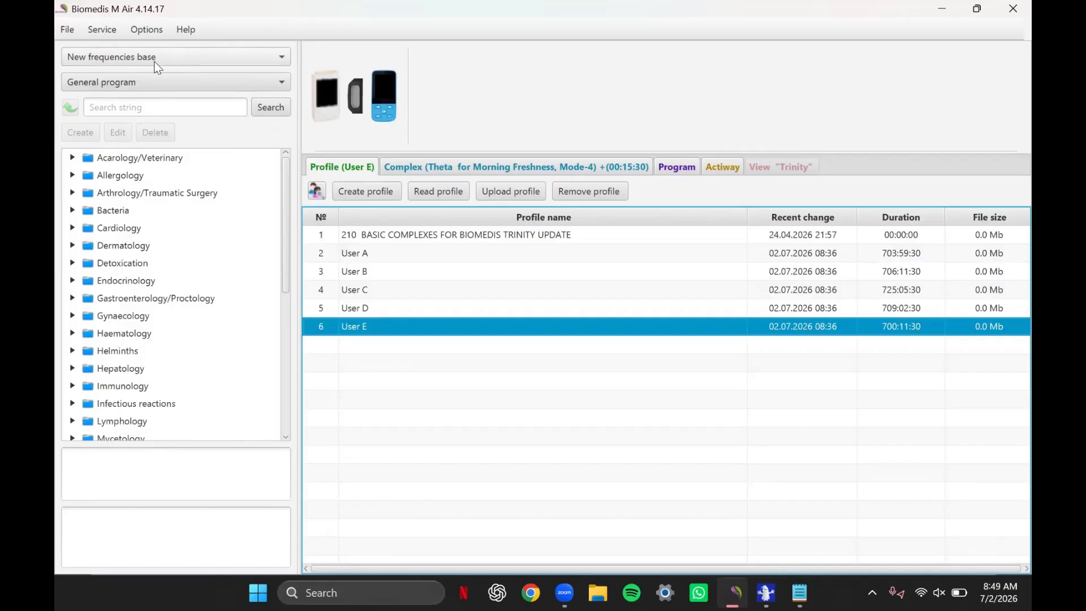
{"action": "left_click", "coordinate": [283, 59]}
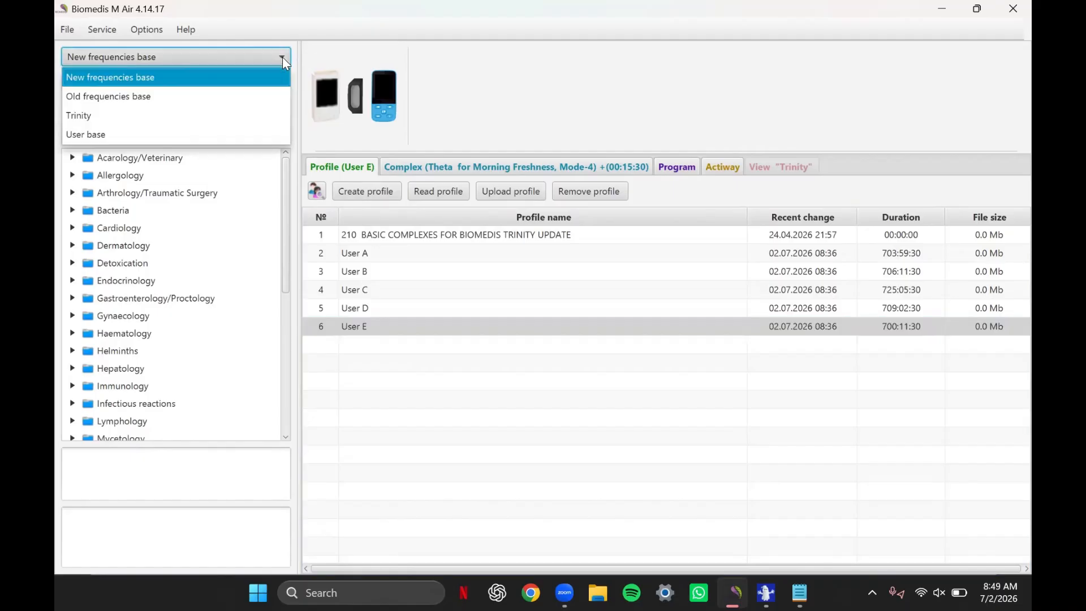
{"action": "left_click", "coordinate": [112, 140]}
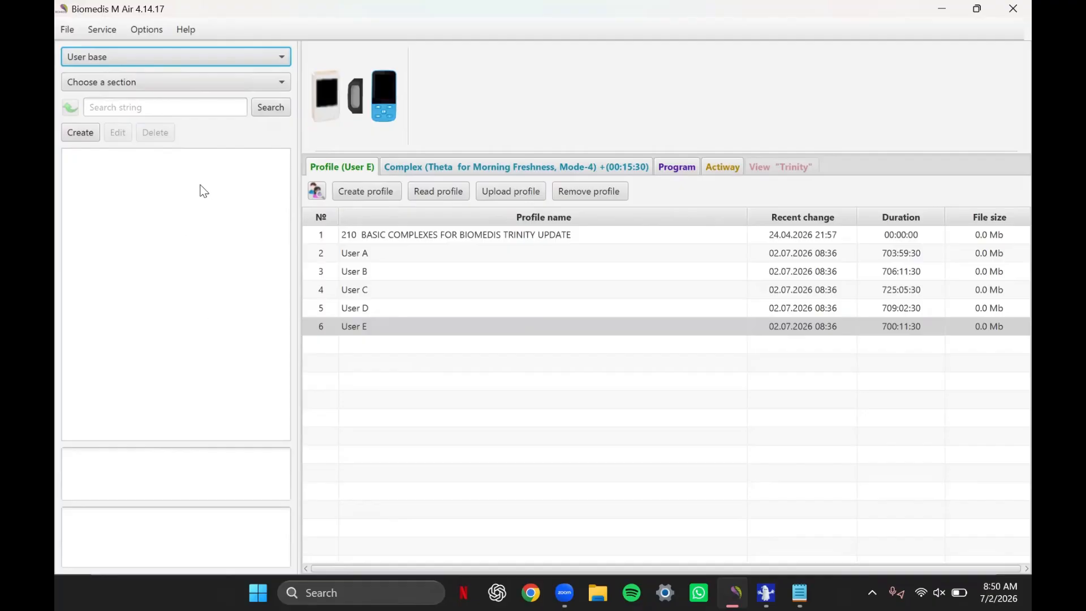
- Create a new section named "Mental Disorders" in the user base
{"action": "left_click", "coordinate": [86, 138]}
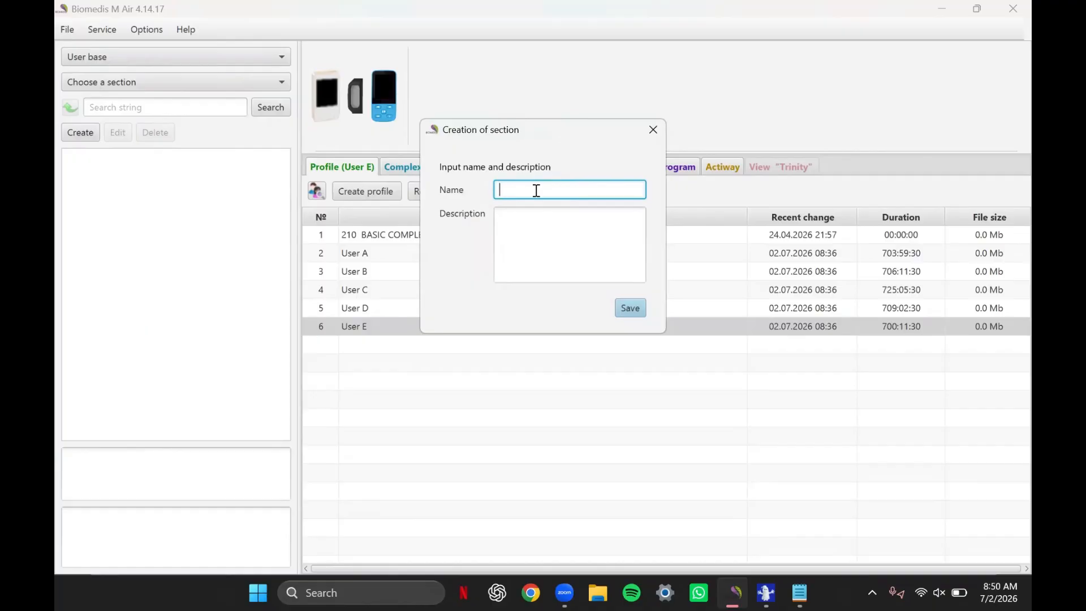
{"action": "type", "text": "Mental Diss"}
{"action": "key", "text": "BackSpace"}
{"action": "type", "text": "orders"}
{"action": "left_click", "coordinate": [631, 311]}
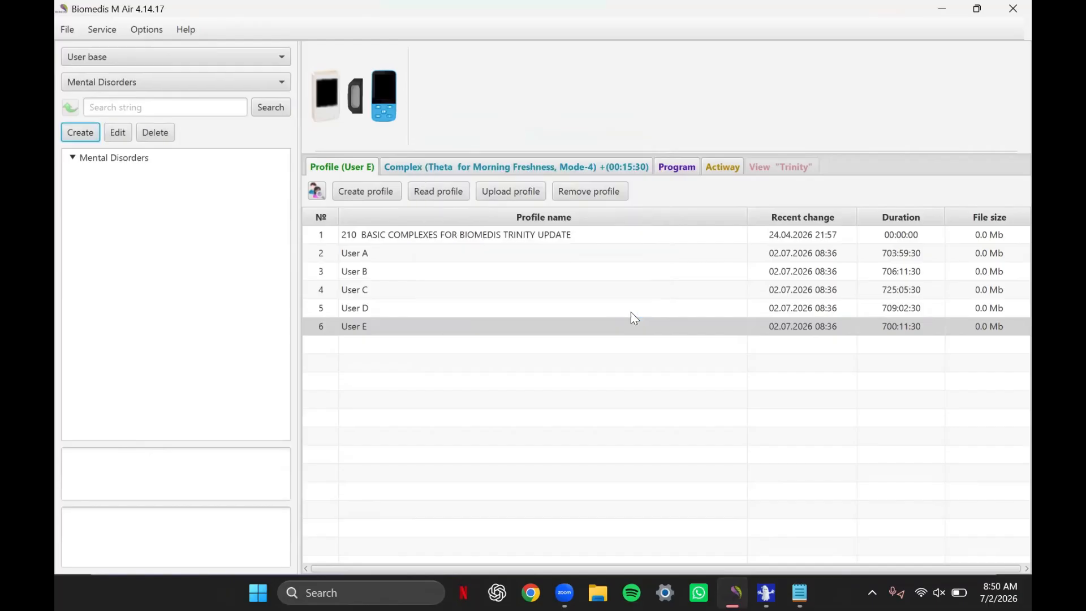
- Create a complex named "Bipolar Disorders" inside the Mental Disorders section
{"action": "left_click", "coordinate": [73, 158]}
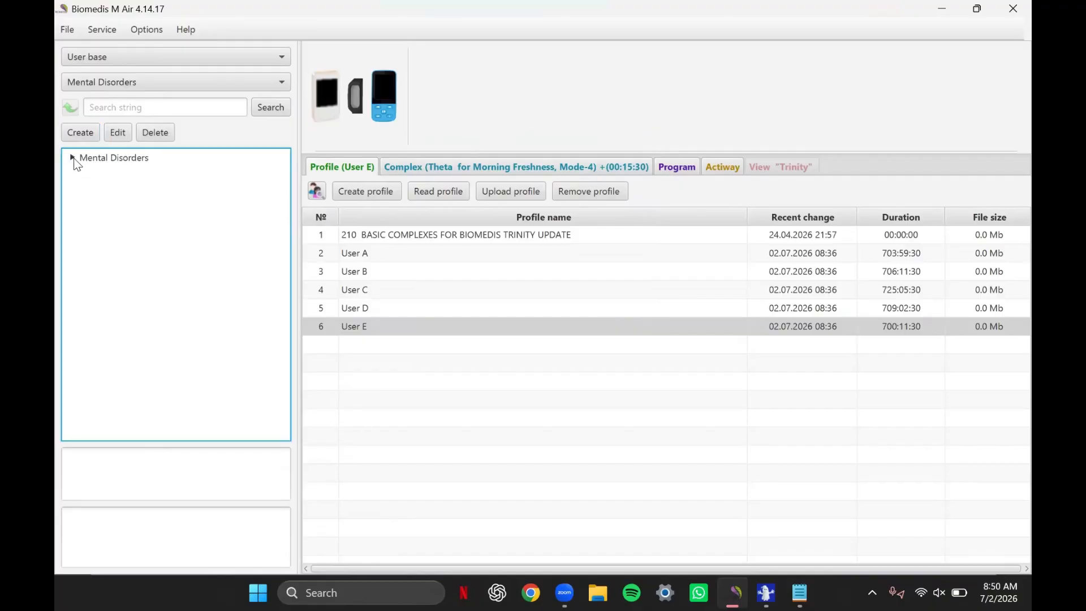
{"action": "left_click", "coordinate": [100, 157]}
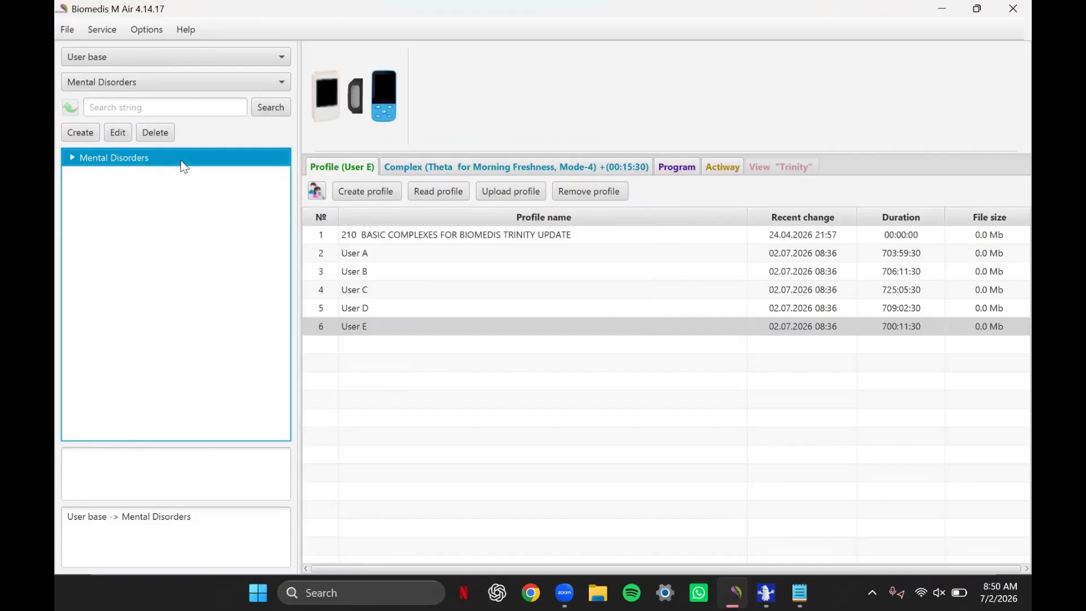
{"action": "left_click", "coordinate": [81, 135]}
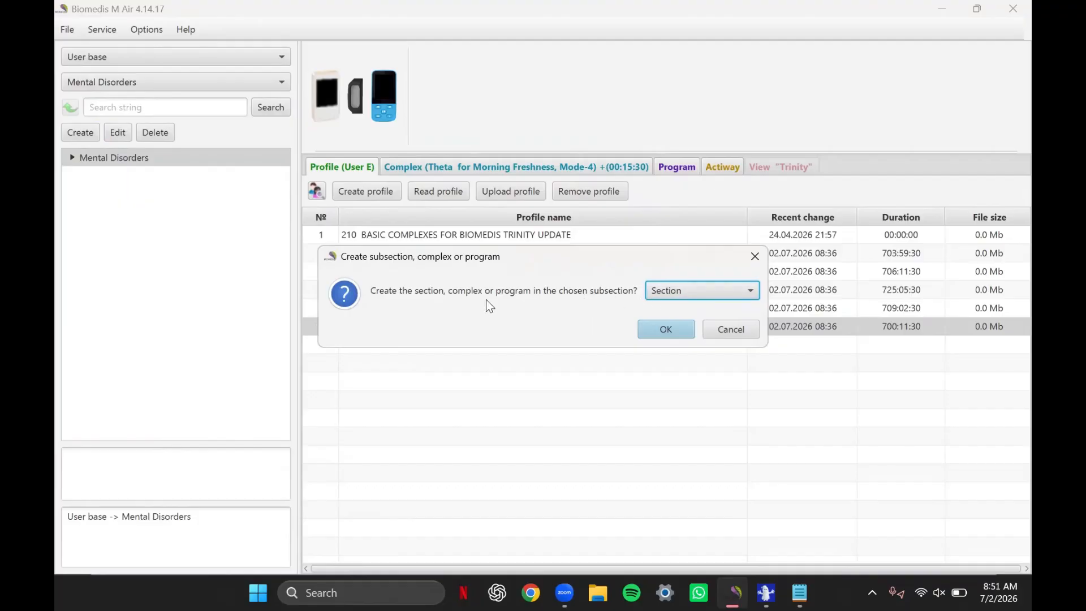
{"action": "left_click", "coordinate": [699, 288]}
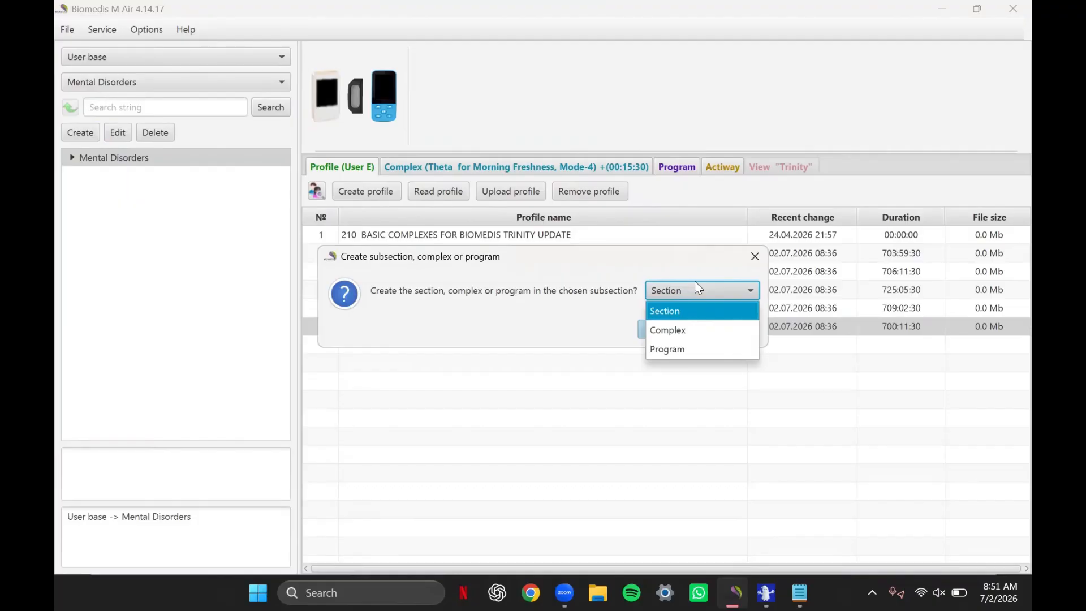
{"action": "left_click", "coordinate": [696, 333]}
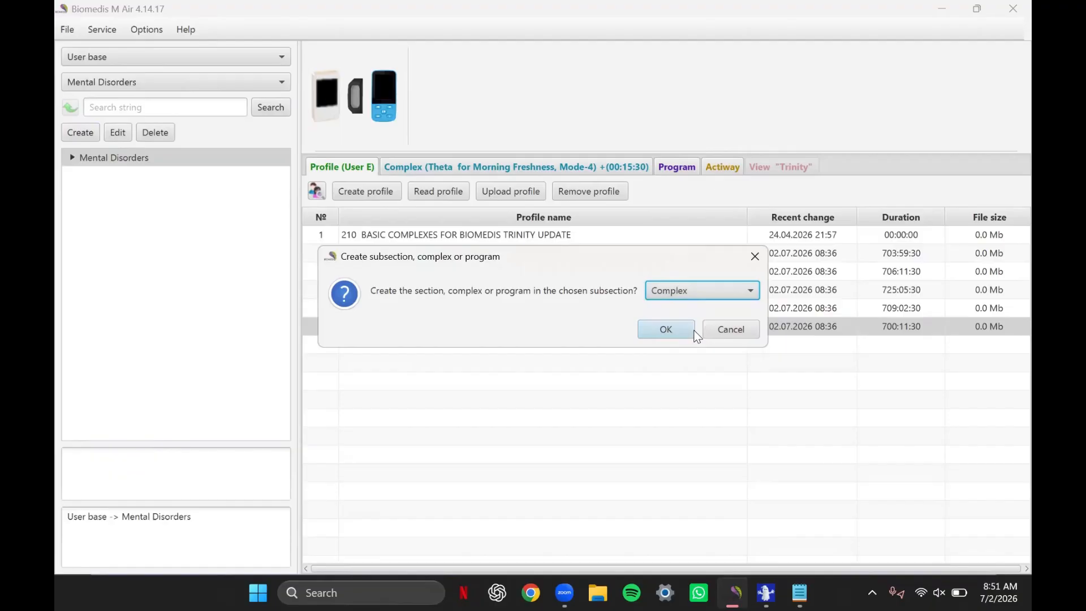
{"action": "left_click", "coordinate": [668, 330]}
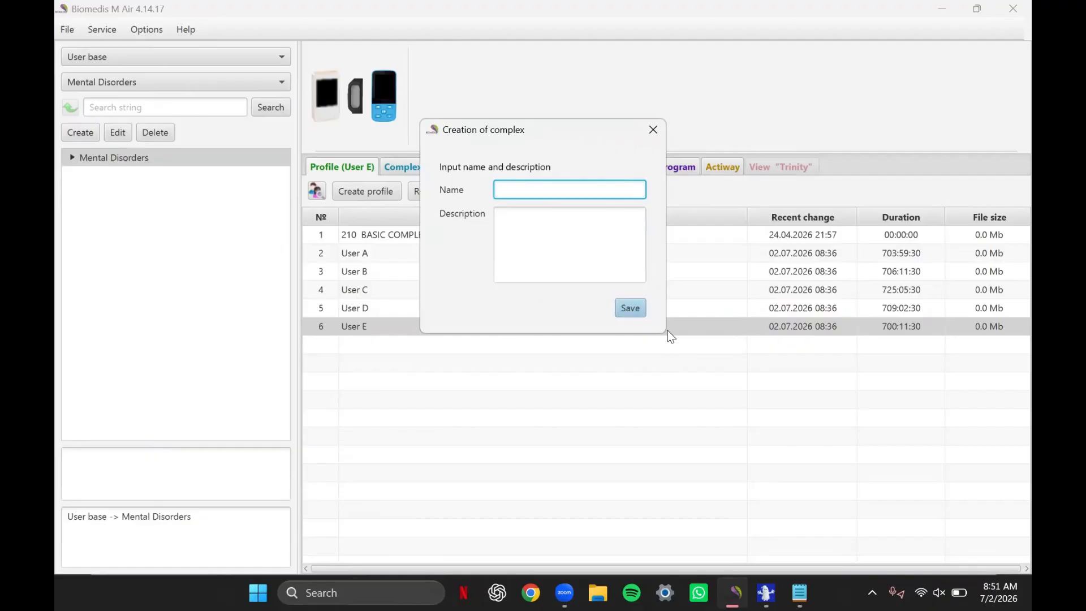
{"action": "type", "text": "Bipolar Disorders"}
{"action": "left_click", "coordinate": [625, 311]}
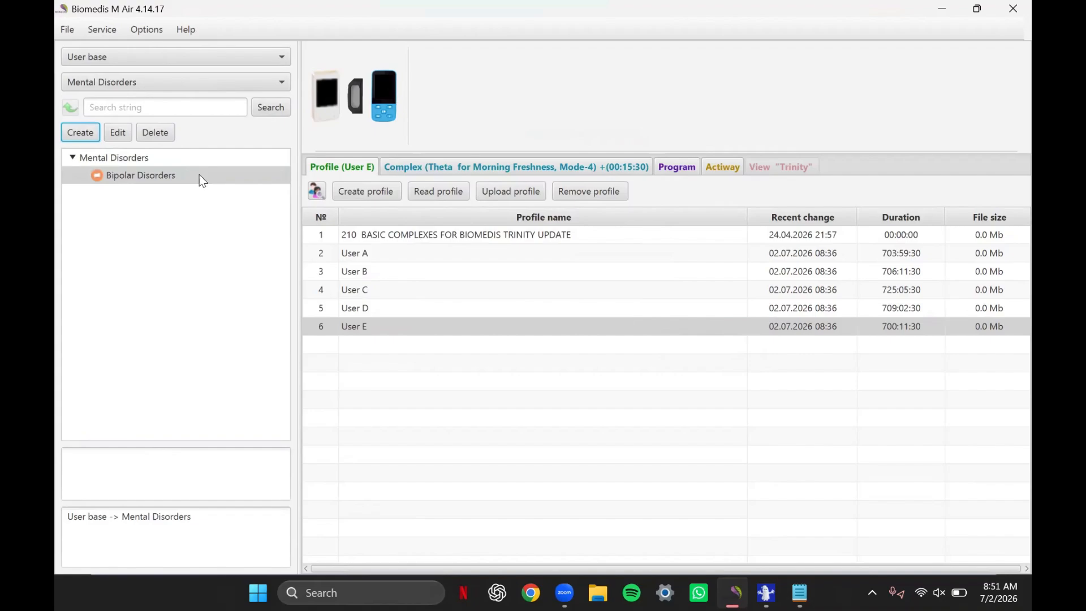
- Start a new program inside the Bipolar Disorders complex and name it "Bipolar Disorders"
{"action": "left_click", "coordinate": [200, 176]}
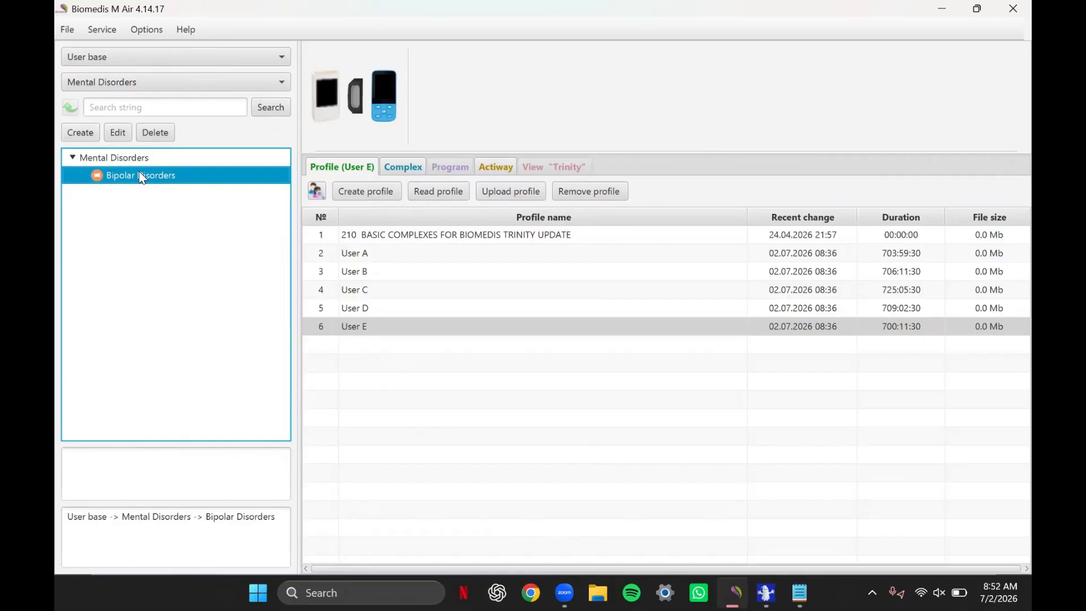
{"action": "left_click", "coordinate": [87, 135]}
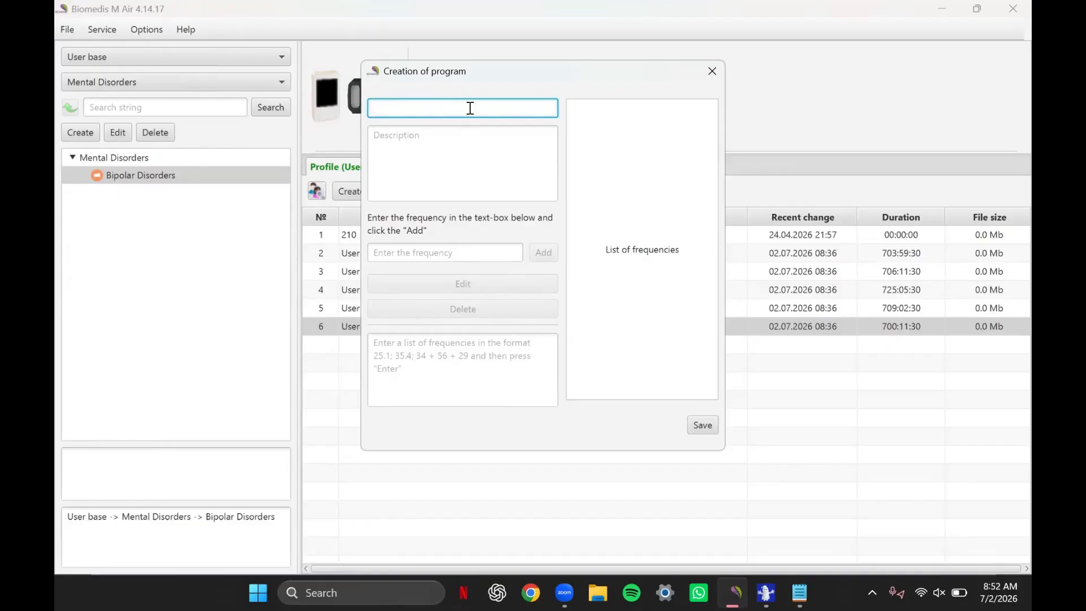
{"action": "type", "text": "Bio"}
{"action": "type", "text": "olar D"}
{"action": "type", "text": "isorders"}
- Paste the copied semicolon-separated frequencies into the new program and add them to its list of frequencies
{"action": "left_click", "coordinate": [481, 352]}
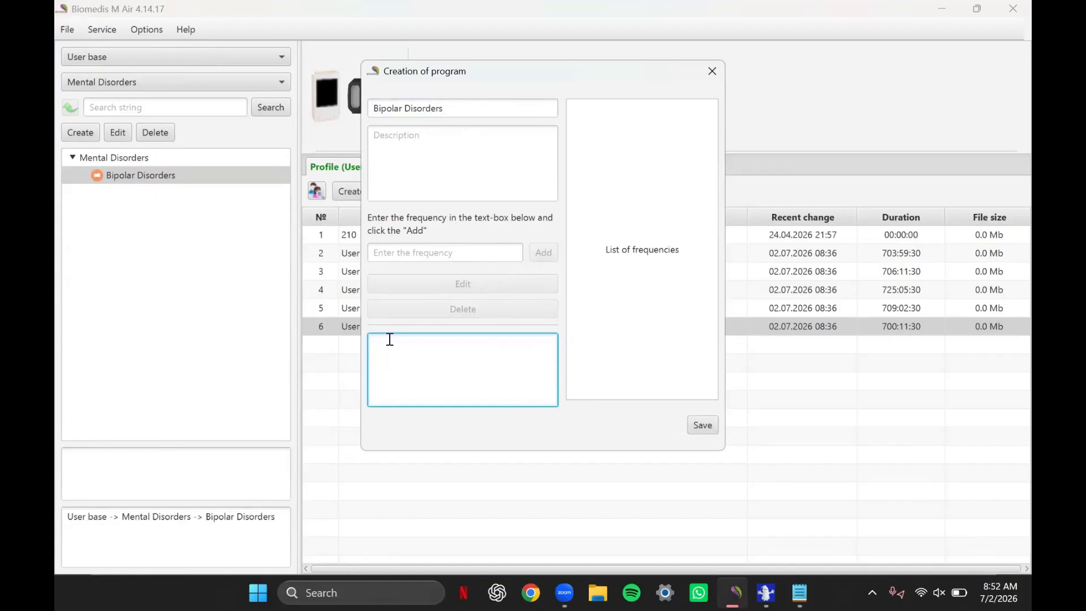
{"action": "right_click", "coordinate": [404, 350]}
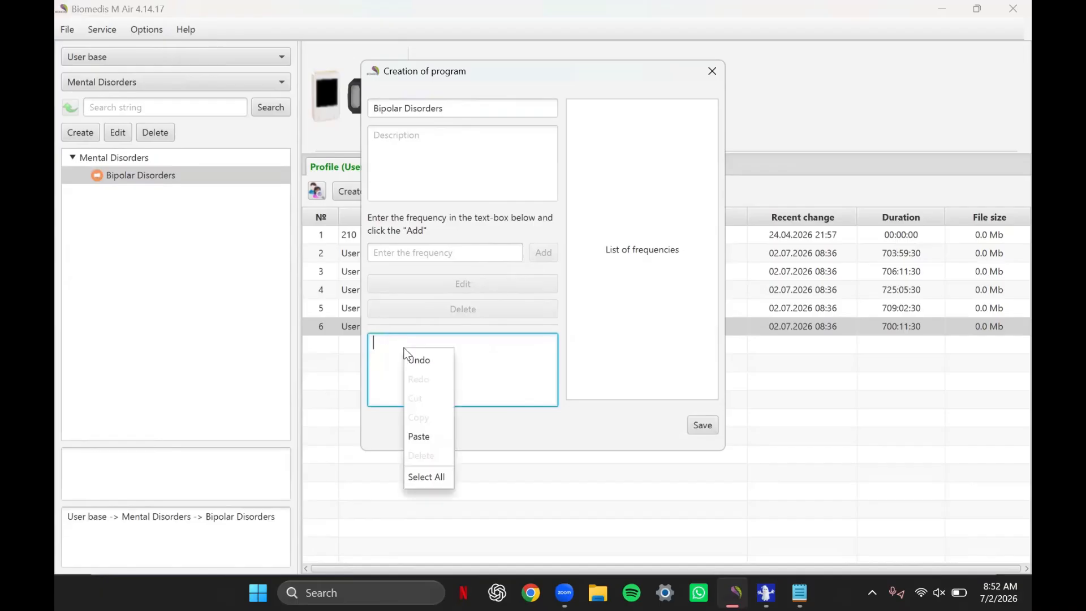
{"action": "left_click", "coordinate": [436, 435]}
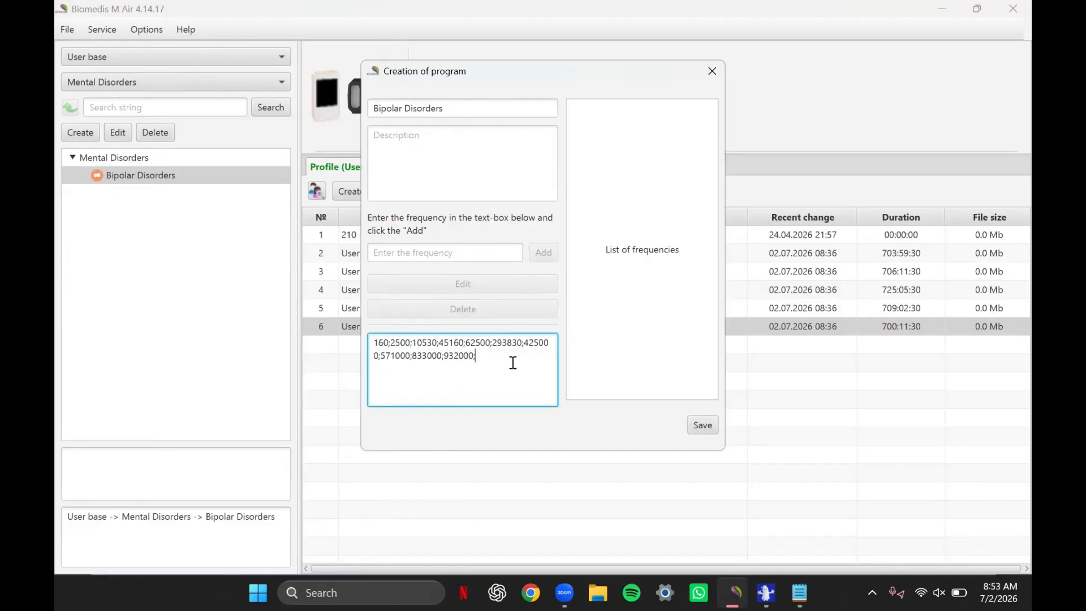
{"action": "key", "text": "Return"}
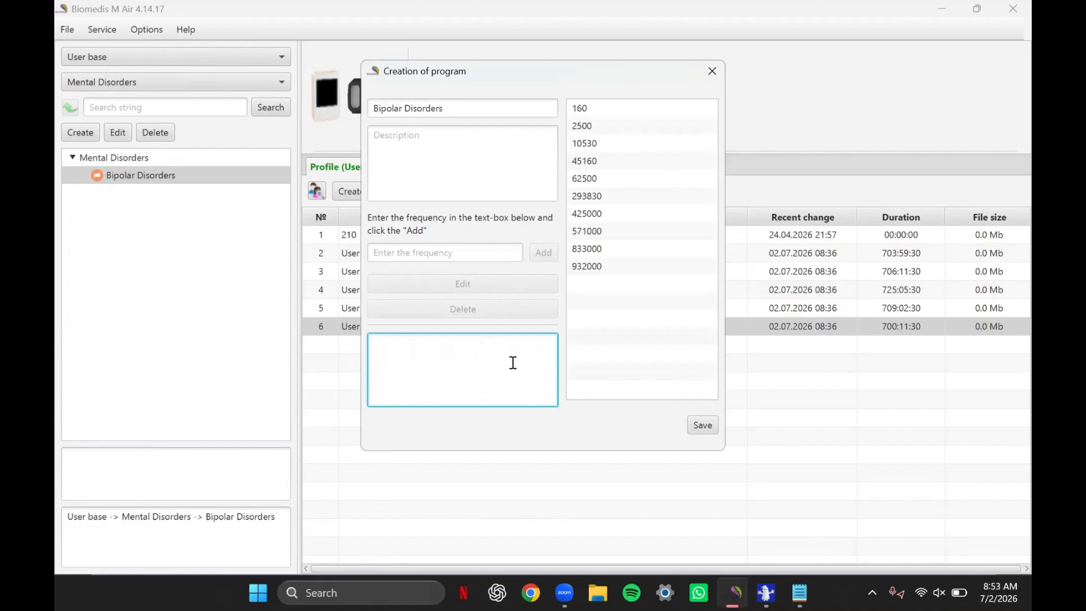
- Save the program after reviewing its frequency list down to 932000, and select it under the Bipolar Disorders complex
{"action": "left_click", "coordinate": [628, 108]}
{"action": "key", "text": "Down"}
{"action": "key", "text": "Down"}
{"action": "key", "text": "Down"}
{"action": "key", "text": "Down"}
{"action": "key", "text": "Down"}
{"action": "key", "text": "Down"}
{"action": "key", "text": "Down"}
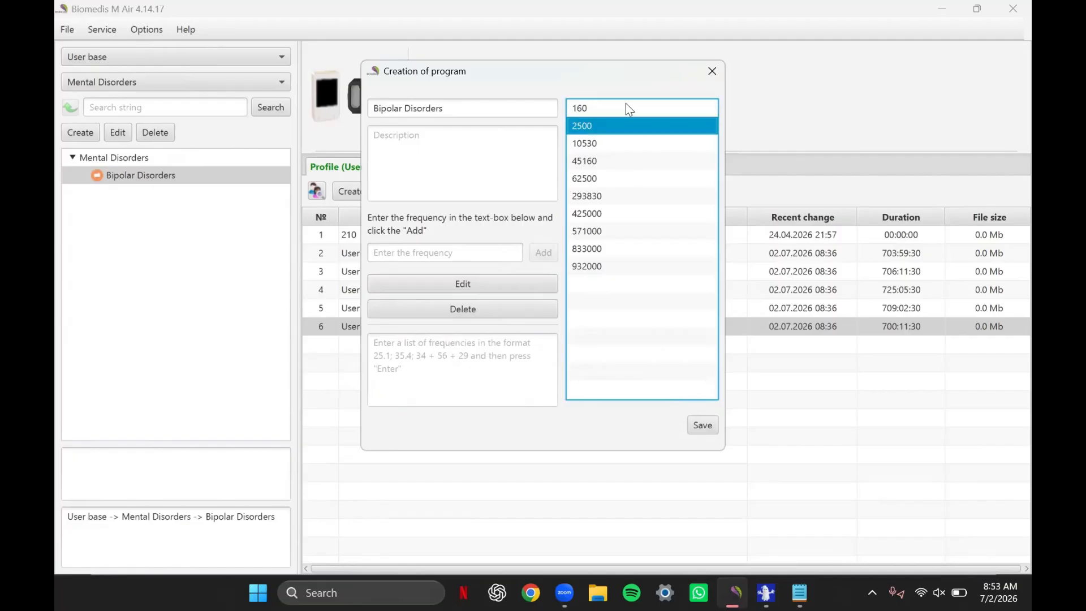
{"action": "key", "text": "Down"}
{"action": "key", "text": "Down"}
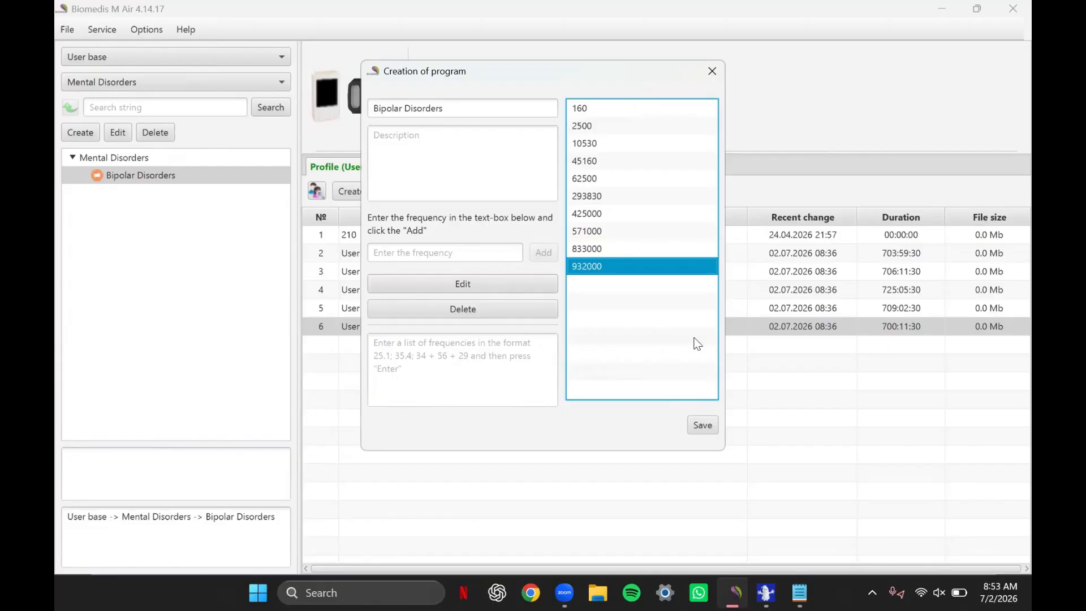
{"action": "left_click", "coordinate": [703, 431]}
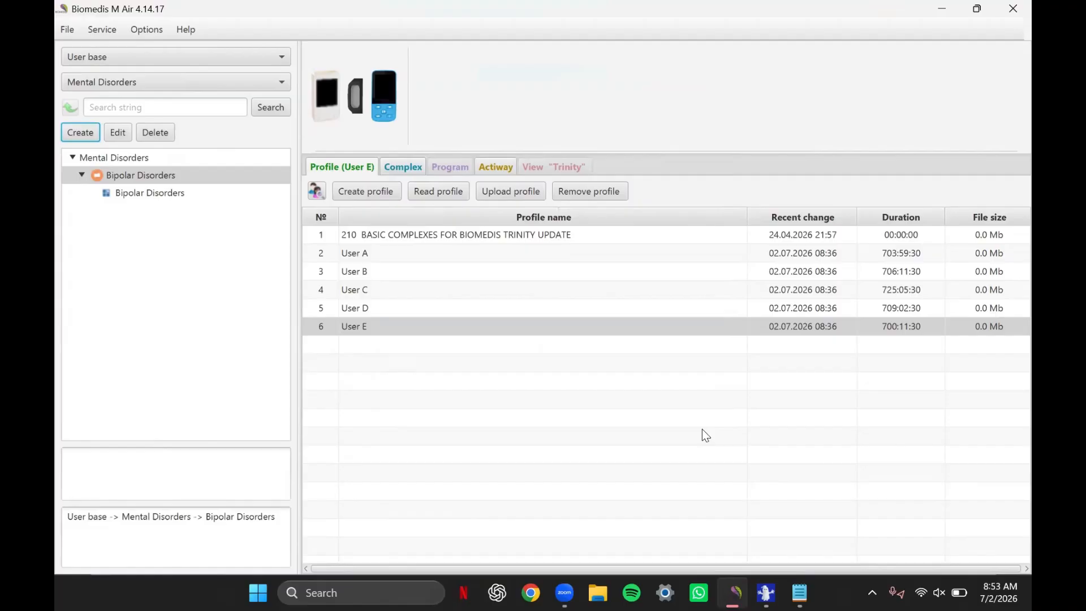
{"action": "left_click", "coordinate": [110, 196]}
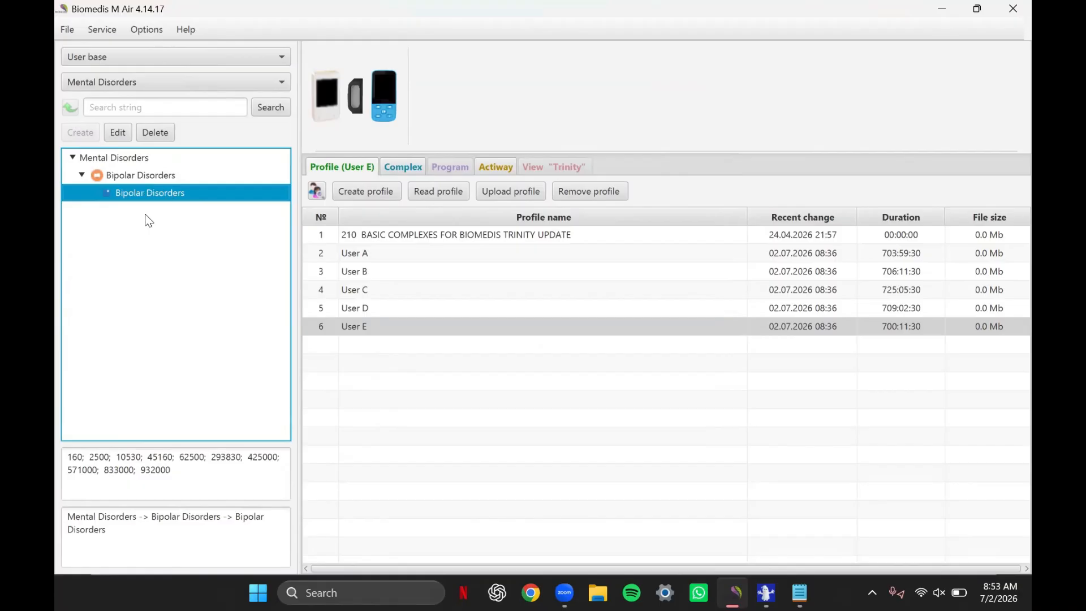
- Add the Bipolar Disorders complex to the end of the User E profile and open it to select its Bipolar Disorders program
{"action": "left_click", "coordinate": [184, 177]}
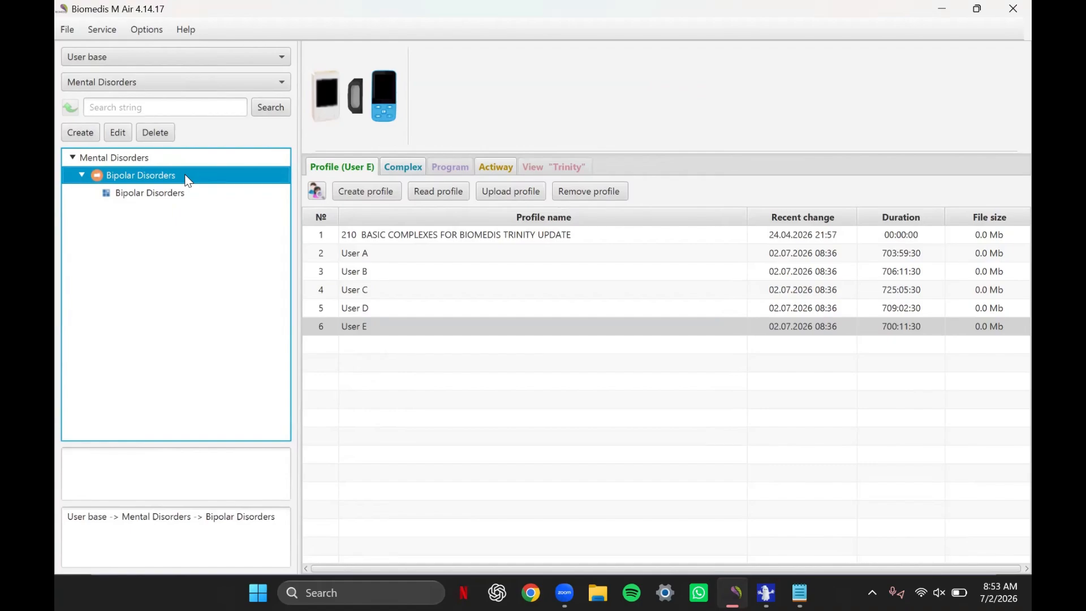
{"action": "left_click", "coordinate": [387, 329]}
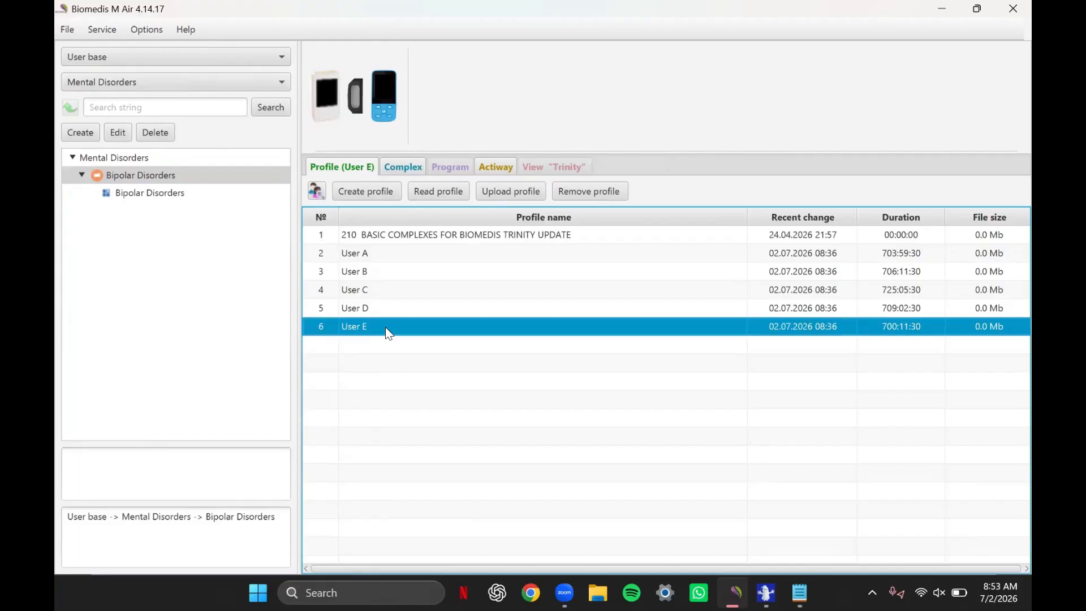
{"action": "double_click", "coordinate": [386, 327]}
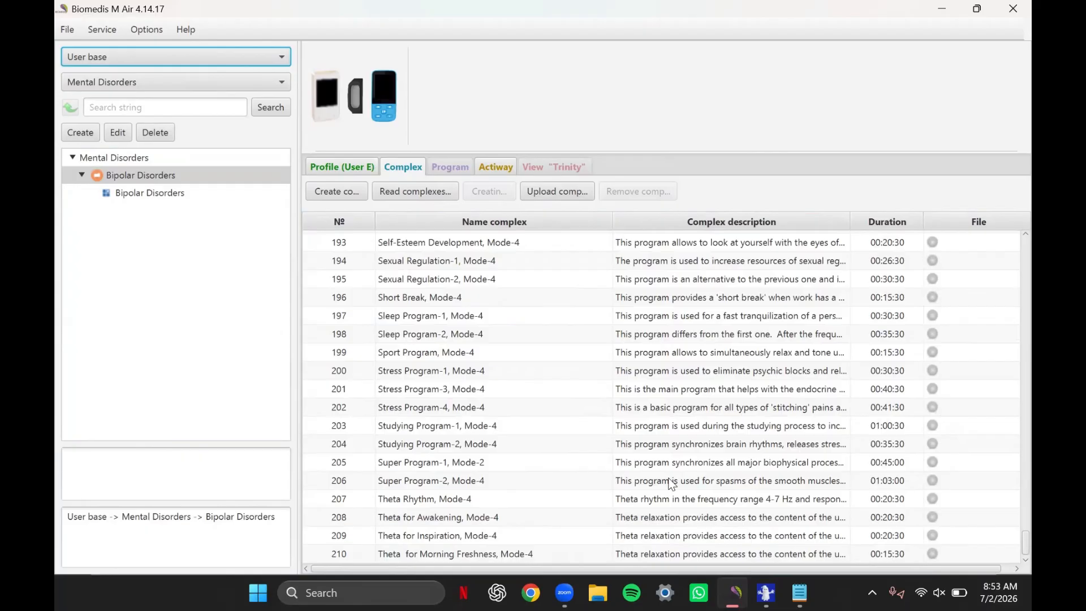
{"action": "left_click", "coordinate": [898, 555]}
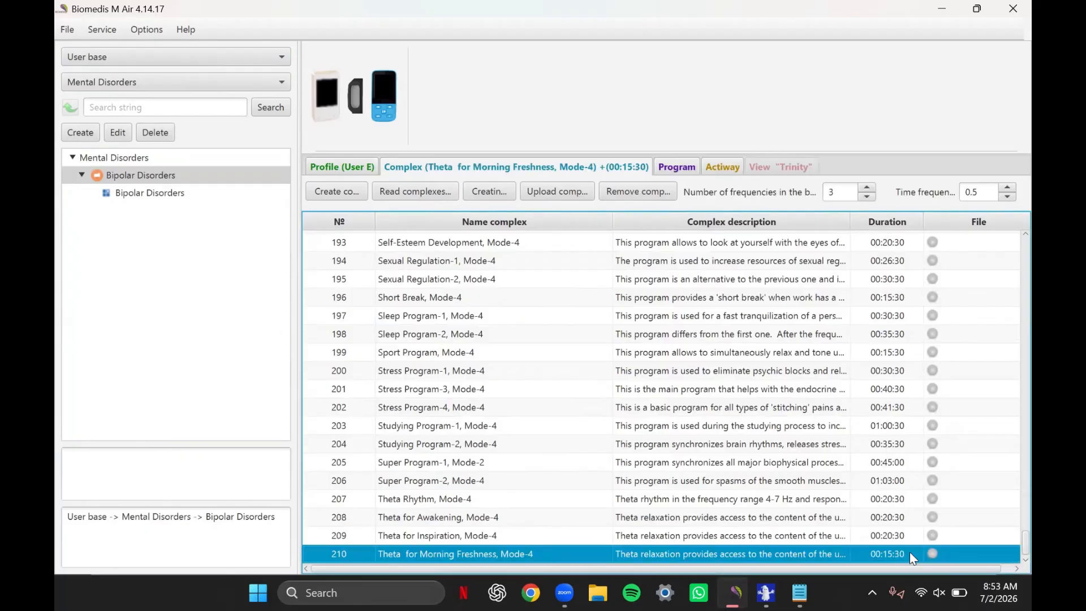
{"action": "left_click", "coordinate": [97, 177]}
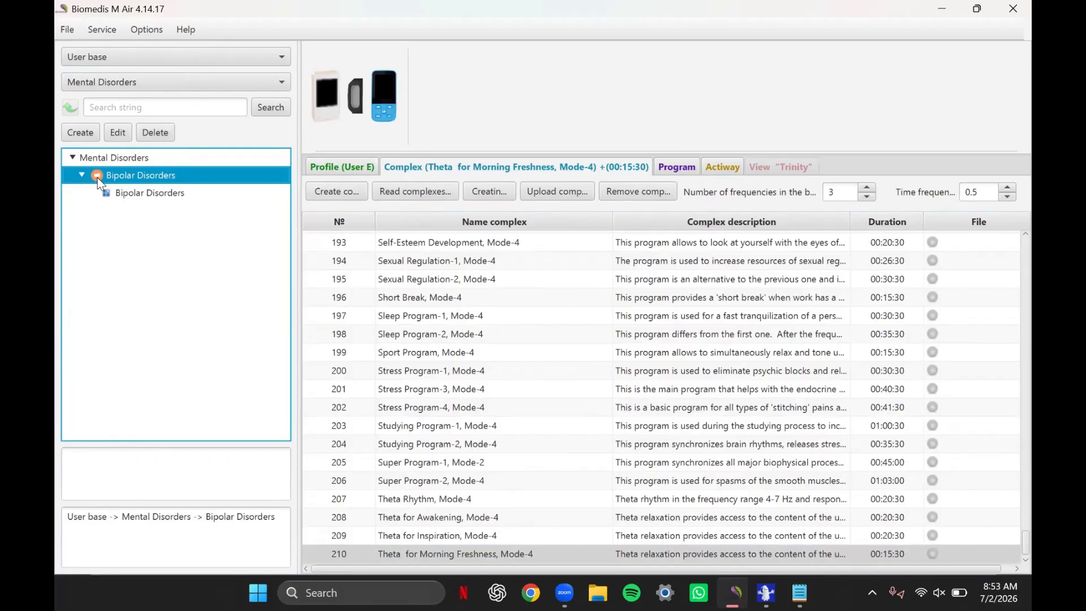
{"action": "double_click", "coordinate": [136, 177]}
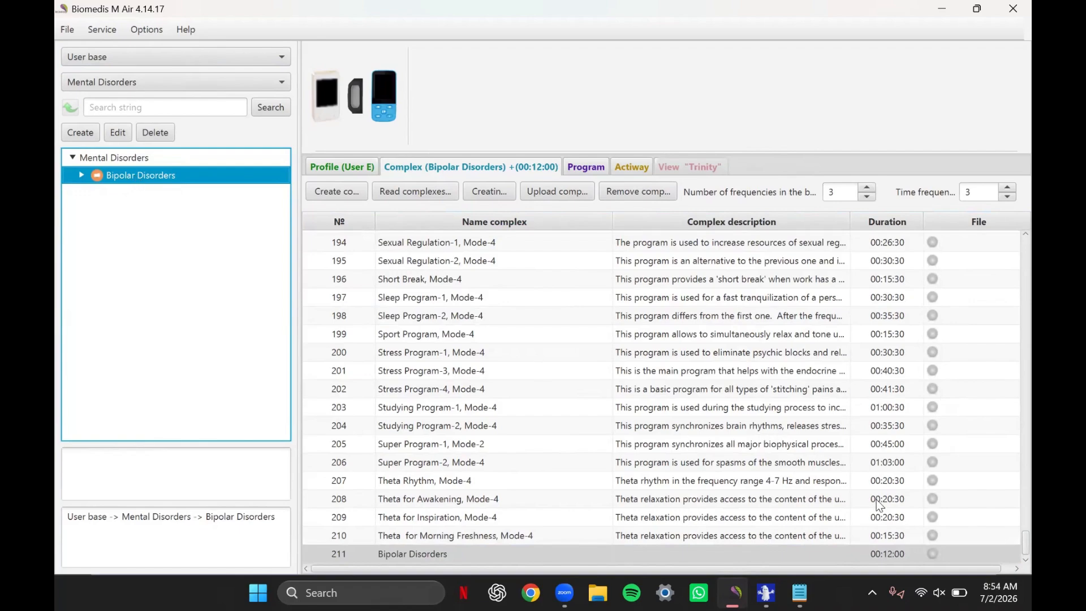
{"action": "double_click", "coordinate": [891, 555]}
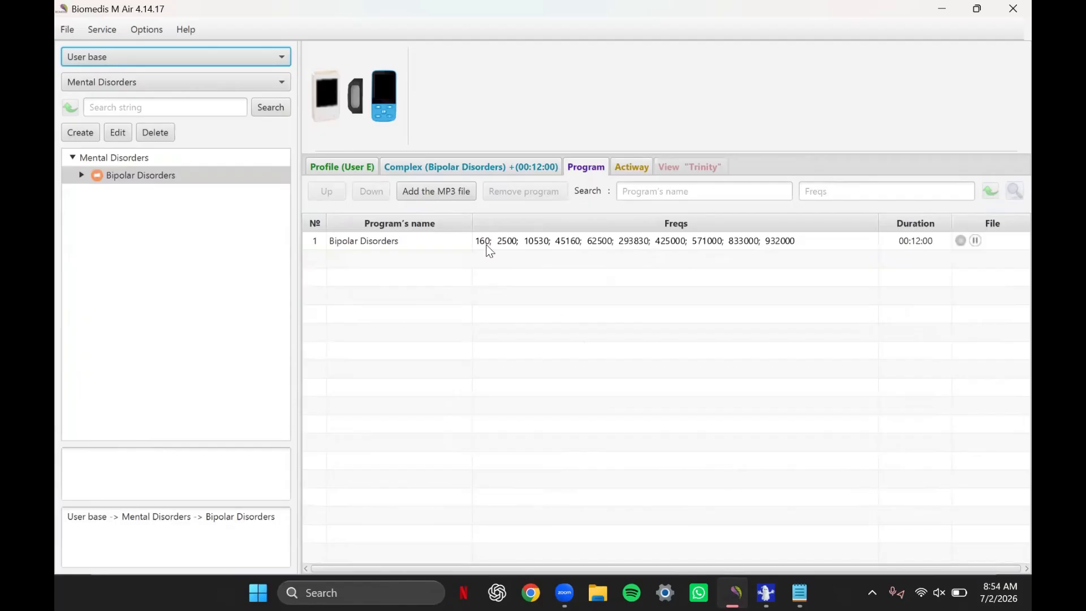
{"action": "left_click", "coordinate": [478, 244]}
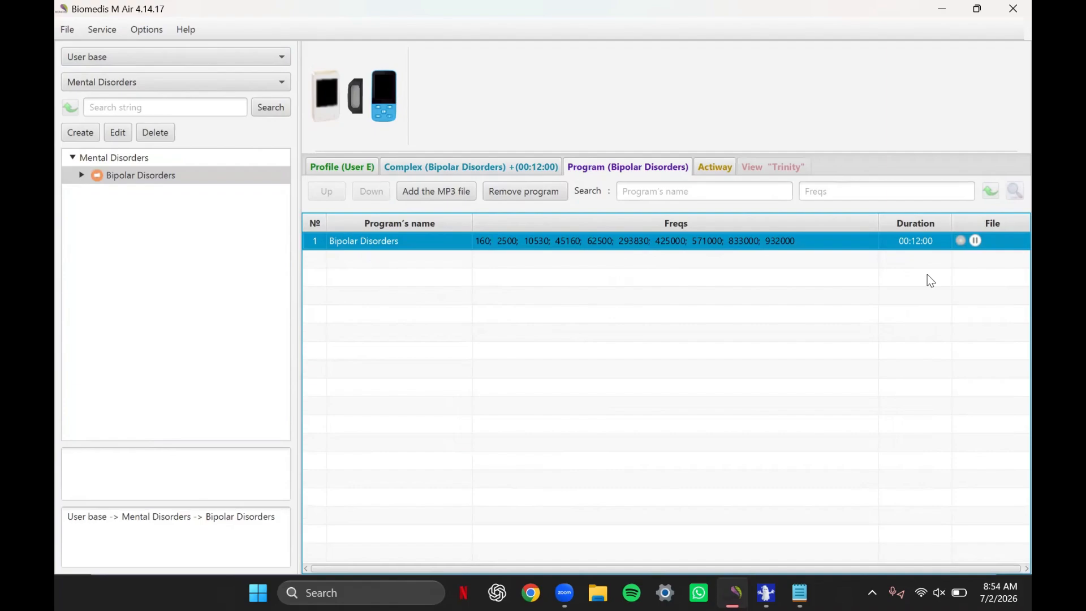
- Switch to Spooky2, close the Create Program window, and select the "Depression, Bipolar" entry among the bipolar search results
{"action": "key", "text": "alt+Tab"}
{"action": "key", "text": "alt+Tab"}
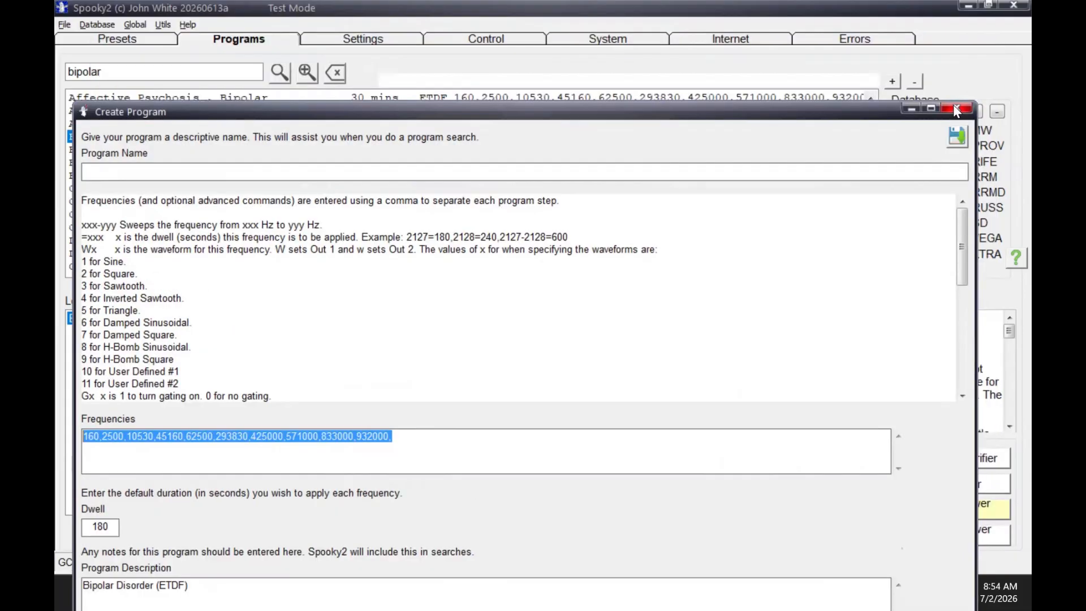
{"action": "left_click", "coordinate": [955, 105]}
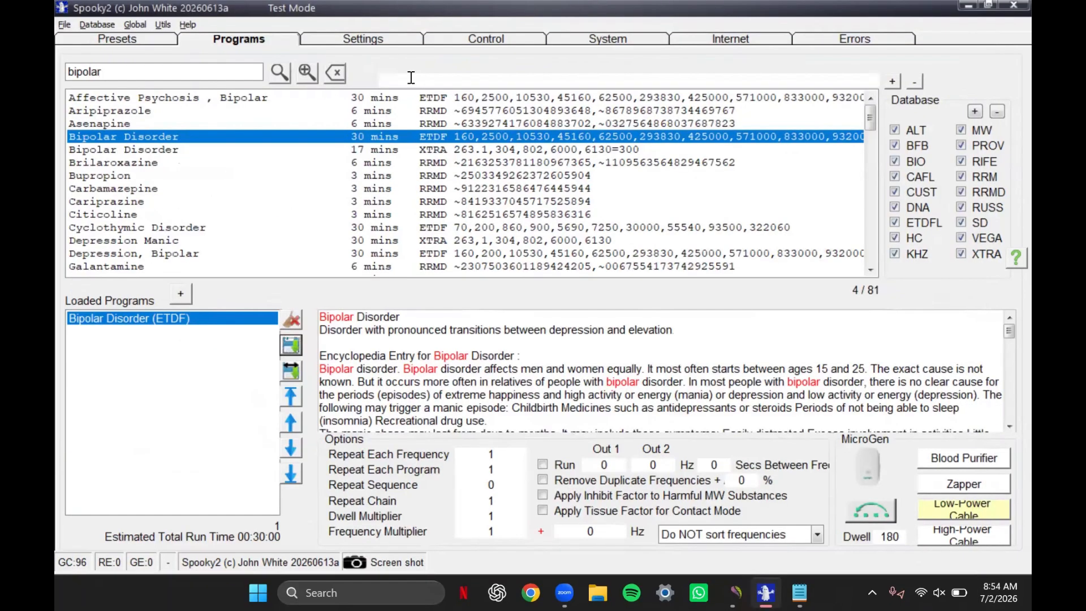
{"action": "left_click", "coordinate": [228, 72]}
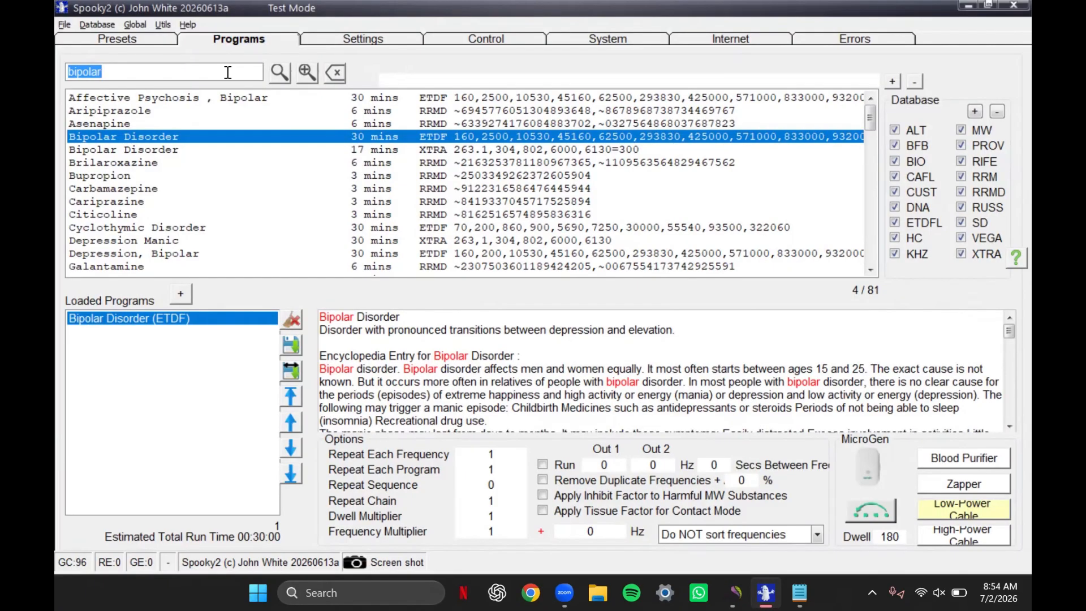
{"action": "left_click", "coordinate": [181, 253]}
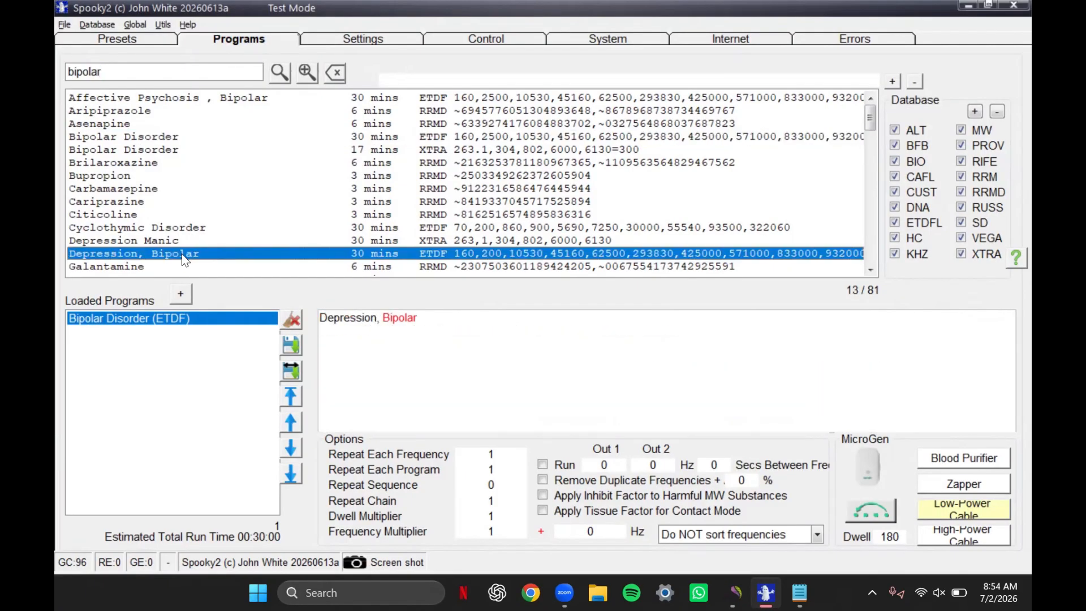
{"action": "left_click", "coordinate": [200, 68]}
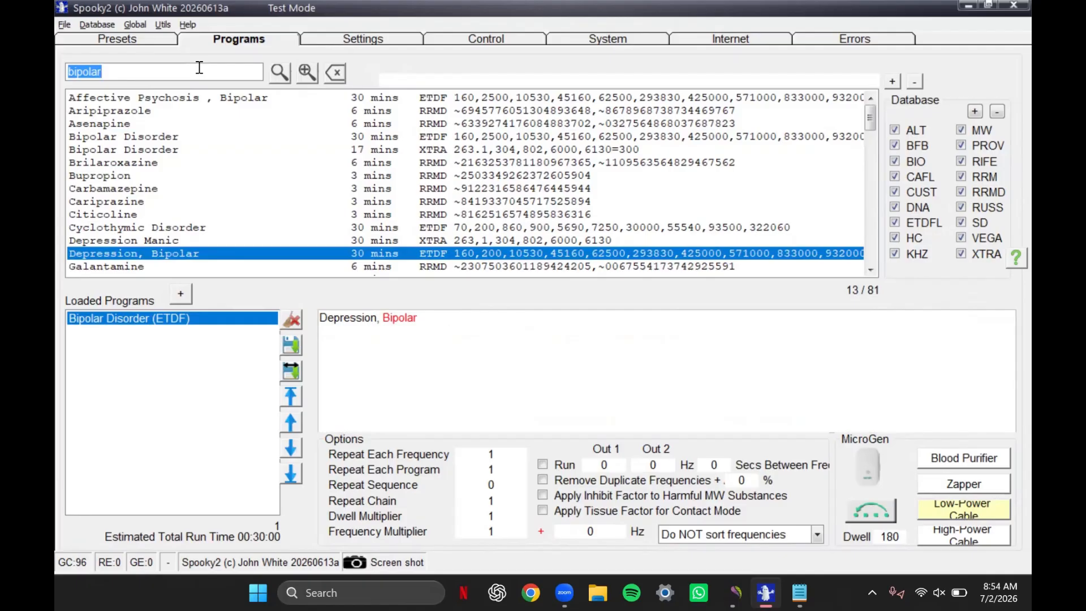
- Switch back to Biomedis M Air, expand the Bipolar Disorders complex in the user base, and select User E in the profile list
{"action": "key", "text": "alt+Tab"}
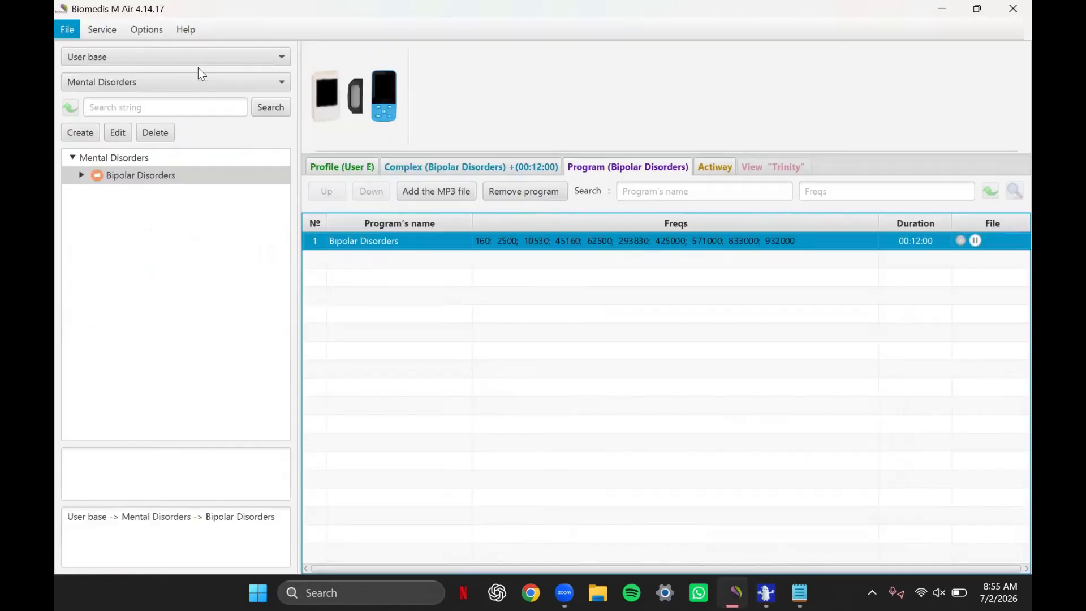
{"action": "left_click", "coordinate": [143, 172]}
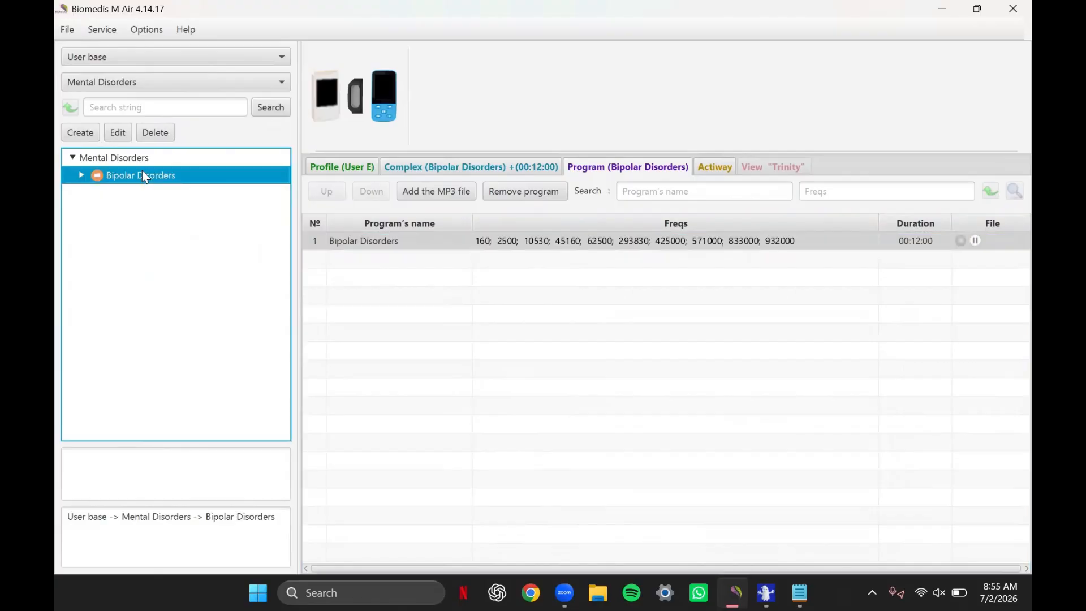
{"action": "left_click", "coordinate": [83, 176]}
{"action": "left_click", "coordinate": [354, 171]}
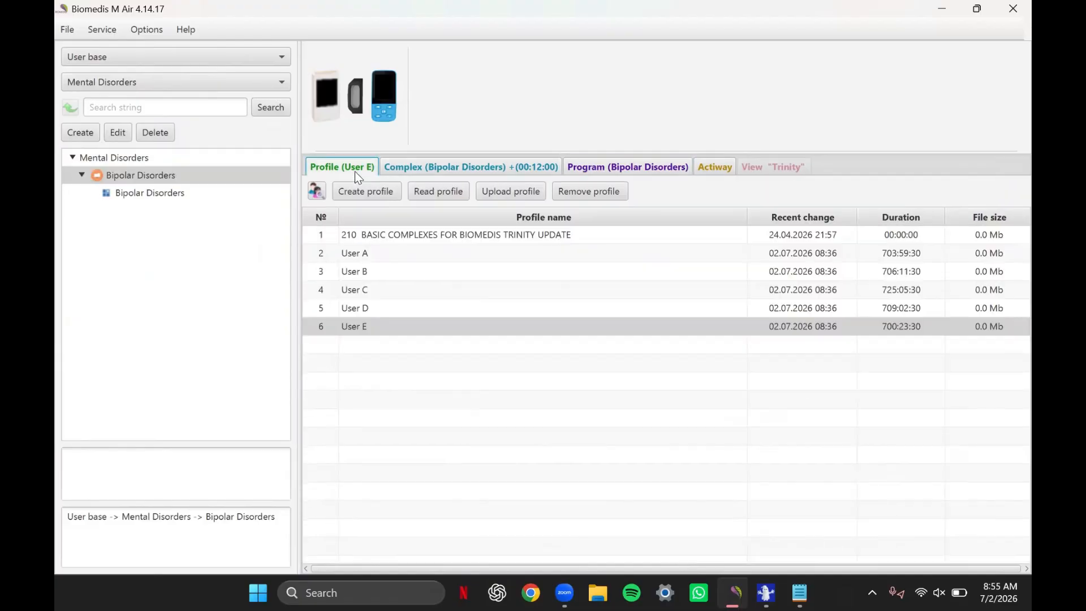
{"action": "left_click", "coordinate": [399, 325]}
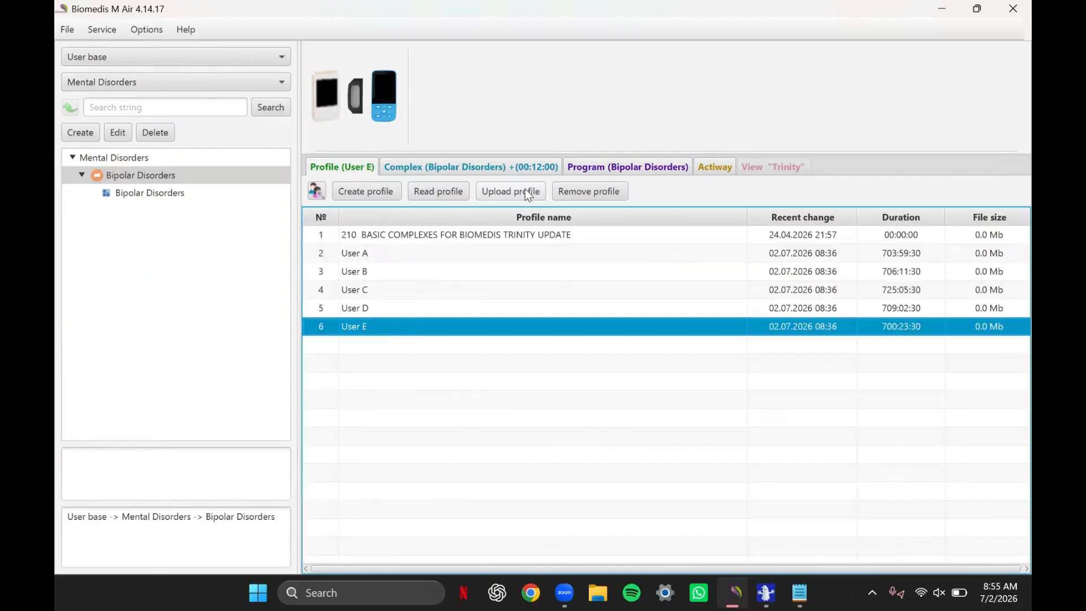